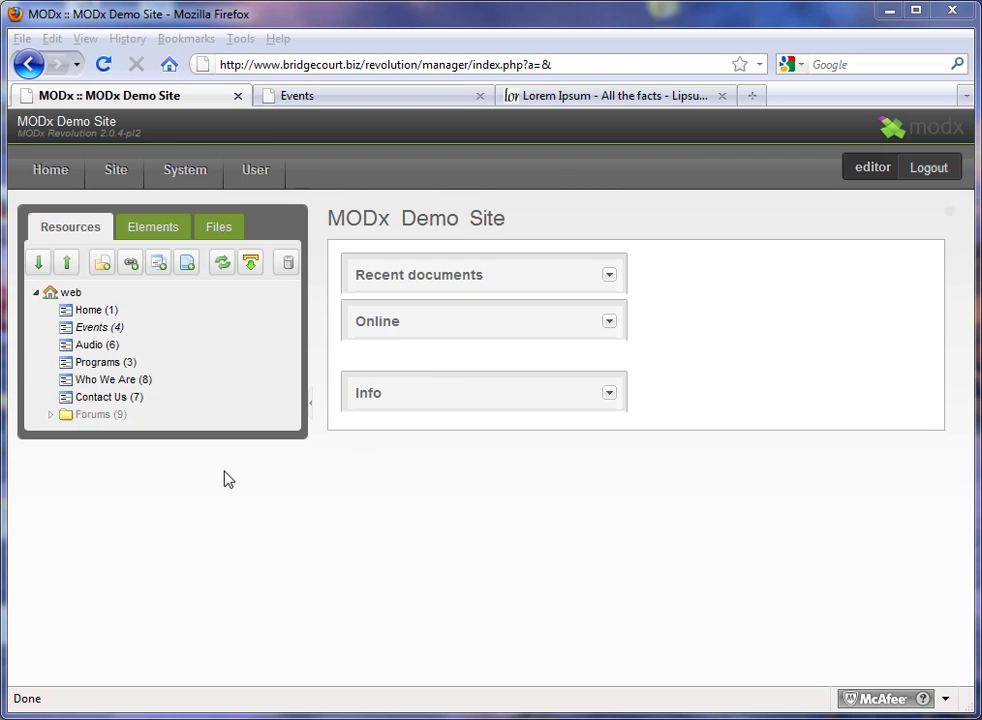
Step: Open the Audio document (ID 6, Demo template) for editing from the Resources tree
{"action": "left_click", "coordinate": [94, 346]}
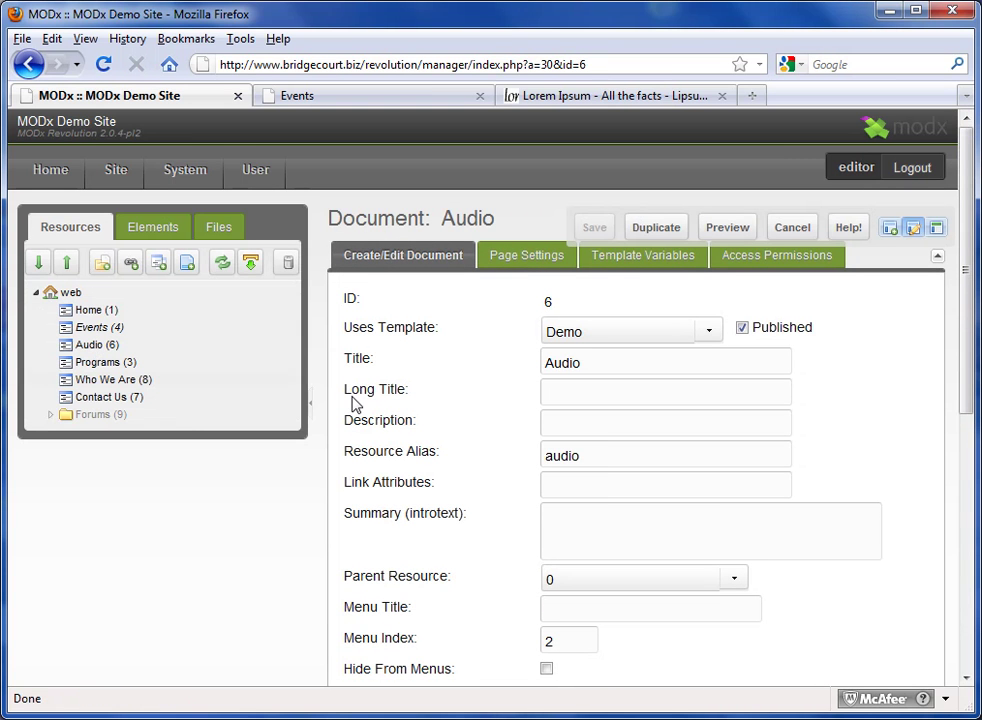
Step: Scroll down to the empty Resource Content area and widen the Firefox window slightly
{"action": "left_click_drag", "start_coordinate": [965, 301], "coordinate": [947, 530]}
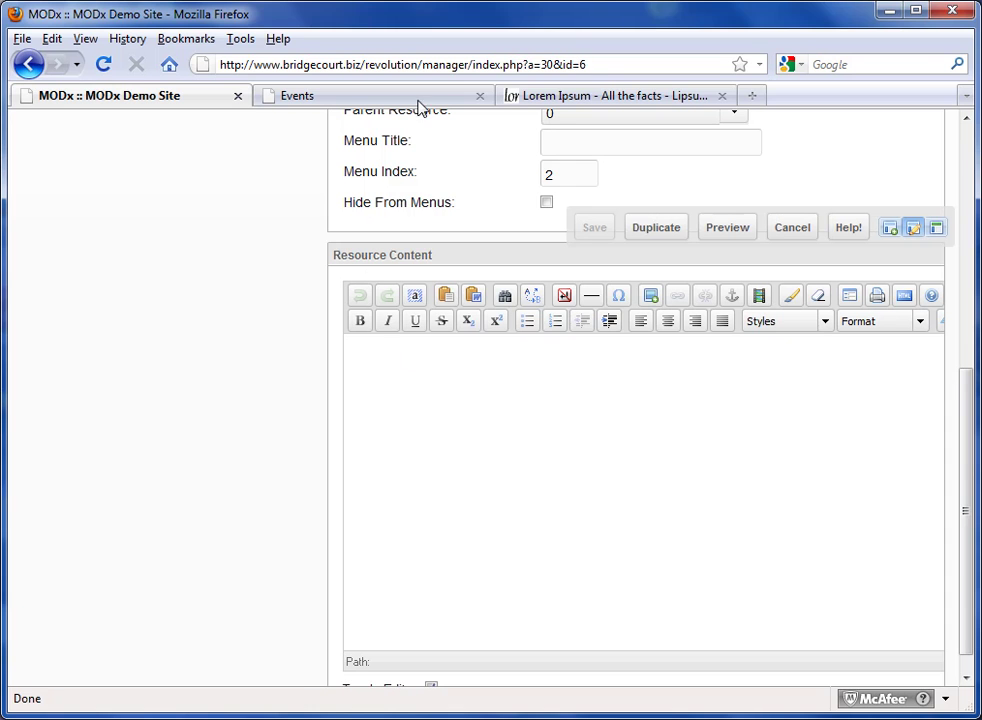
{"action": "left_click_drag", "start_coordinate": [418, 25], "coordinate": [380, 28]}
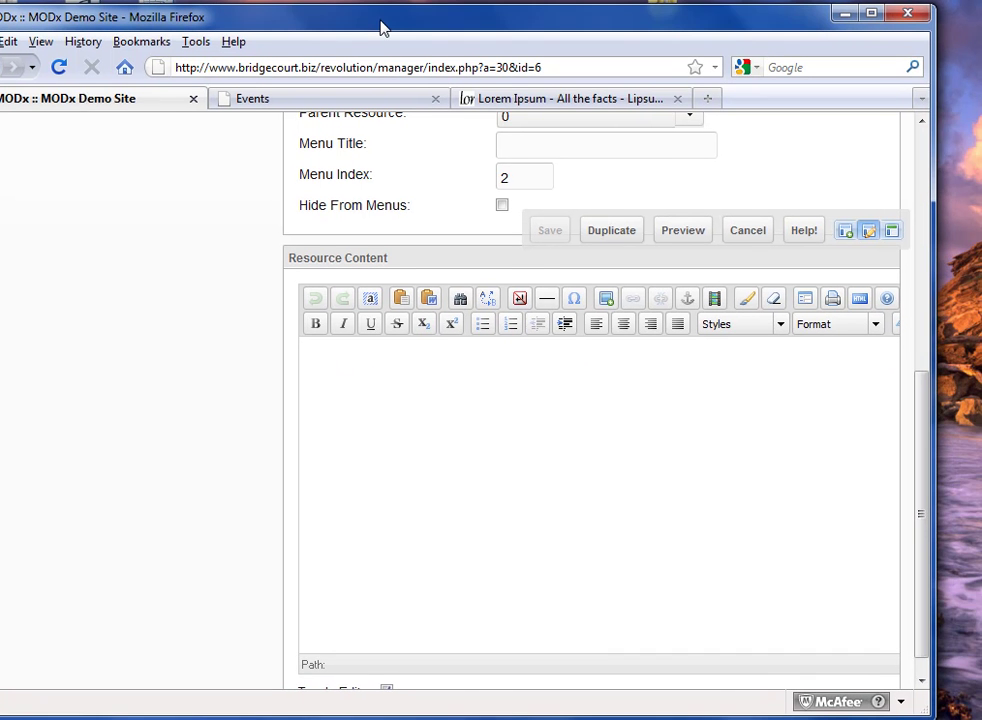
{"action": "left_click_drag", "start_coordinate": [938, 446], "coordinate": [956, 449]}
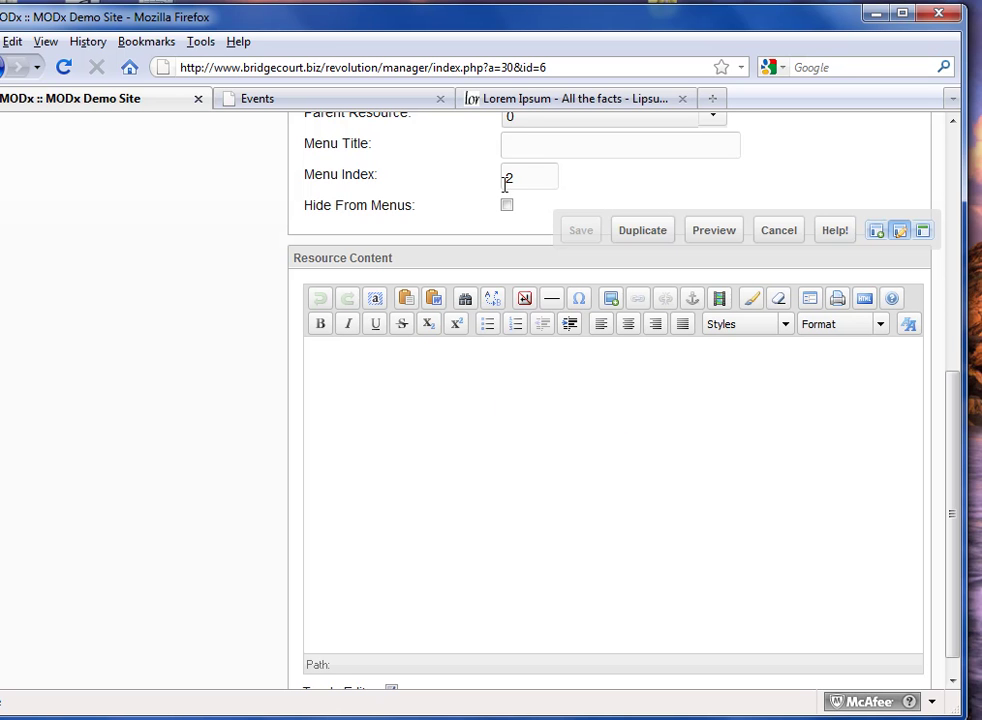
Step: Select the first two Lorem Ipsum paragraphs on Lipsum.com for copying, then return to MODx
{"action": "left_click", "coordinate": [518, 104]}
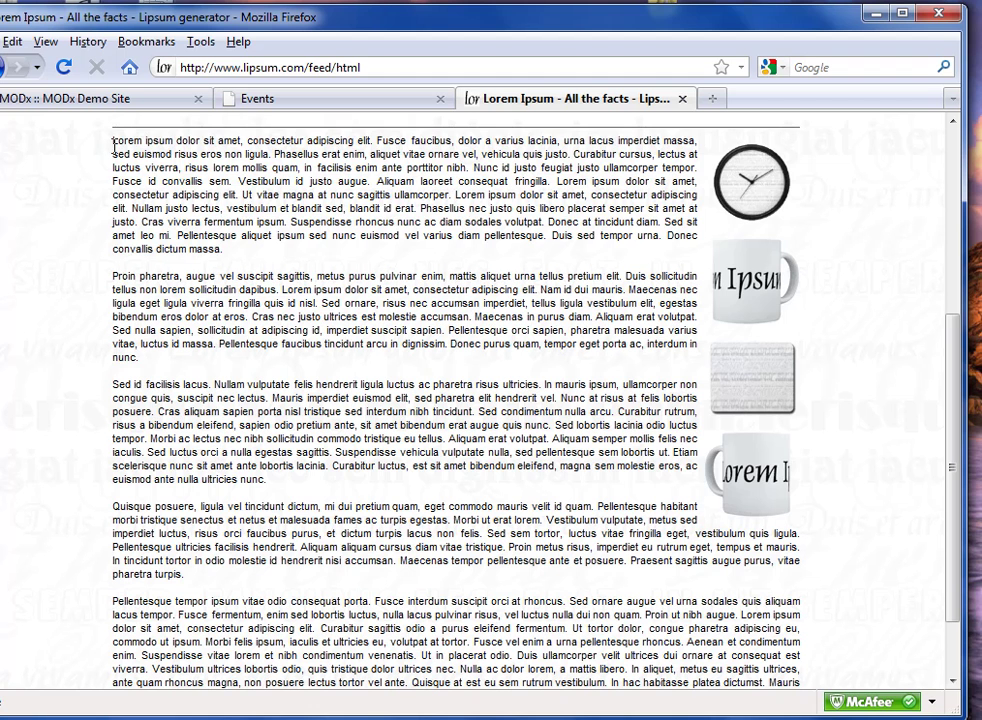
{"action": "left_click_drag", "start_coordinate": [112, 141], "coordinate": [245, 370]}
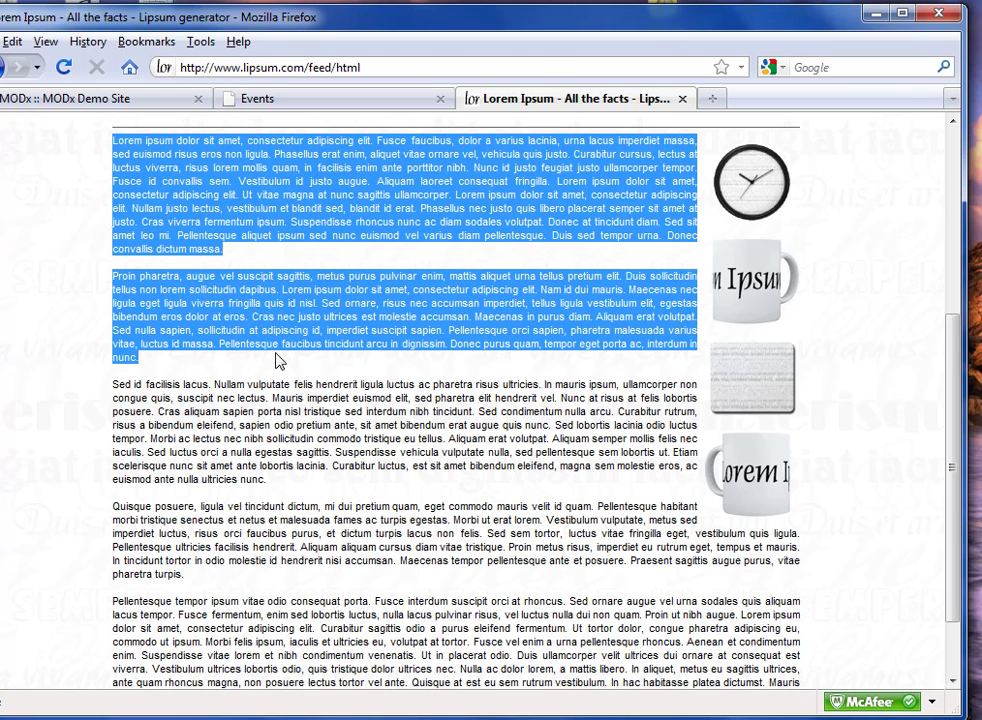
{"action": "left_click", "coordinate": [80, 95]}
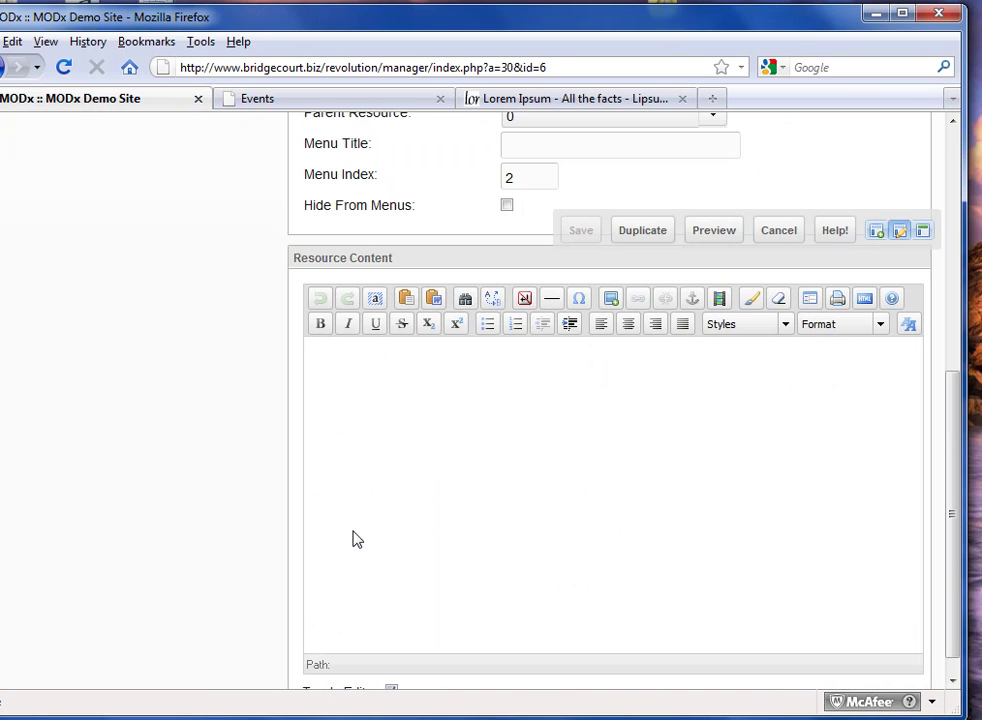
Step: Paste the two copied Lorem Ipsum paragraphs into the Resource Content editor as plain text
{"action": "left_click", "coordinate": [404, 413]}
{"action": "left_click", "coordinate": [405, 299]}
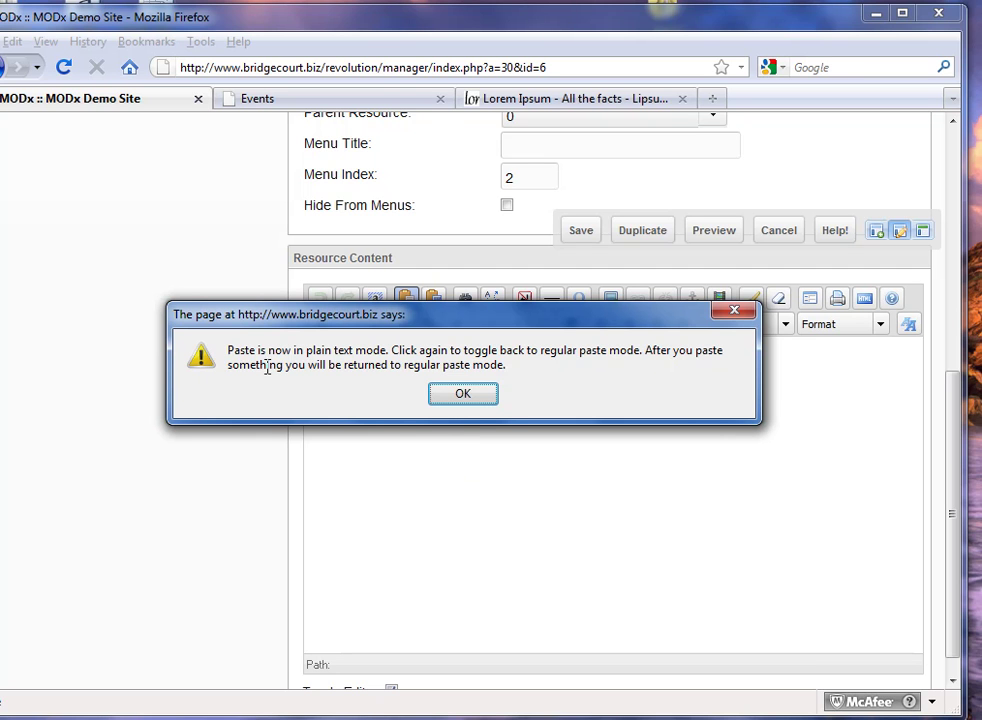
{"action": "left_click", "coordinate": [460, 396]}
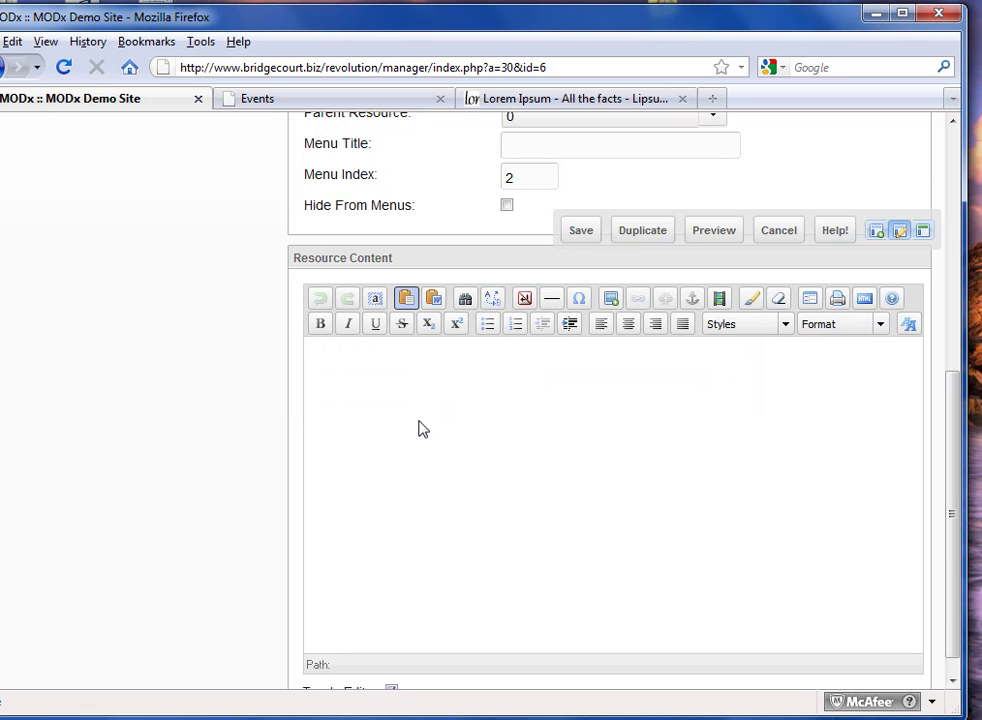
{"action": "key", "text": "ctrl+v"}
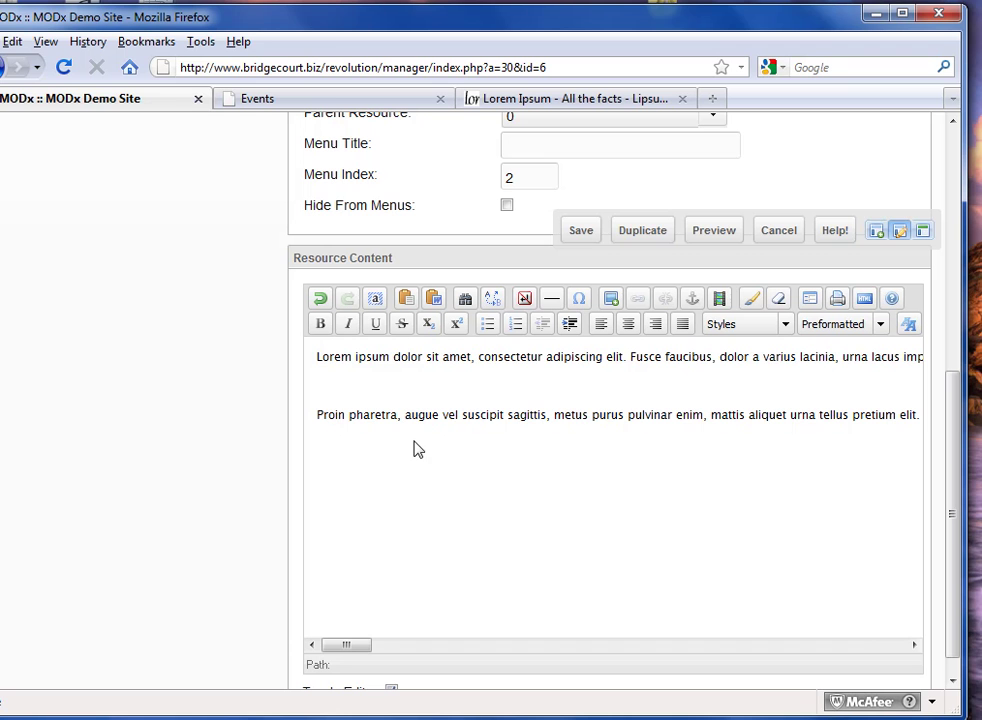
{"action": "mouse_move", "coordinate": [346, 647]}
{"action": "left_mouse_down"}
{"action": "mouse_move", "coordinate": [815, 649]}
{"action": "mouse_move", "coordinate": [876, 656]}
{"action": "mouse_move", "coordinate": [350, 638]}
{"action": "mouse_move", "coordinate": [473, 657]}
{"action": "mouse_move", "coordinate": [818, 664]}
{"action": "mouse_move", "coordinate": [910, 678]}
{"action": "mouse_move", "coordinate": [351, 643]}
{"action": "left_mouse_up"}
{"action": "left_click", "coordinate": [318, 356]}
Step: Undo the plain-text paste and insert the paragraphs through Paste from Word as wrapped paragraphs
{"action": "left_click", "coordinate": [335, 393]}
{"action": "key", "text": "ctrl+z"}
{"action": "key", "text": "ctrl+z"}
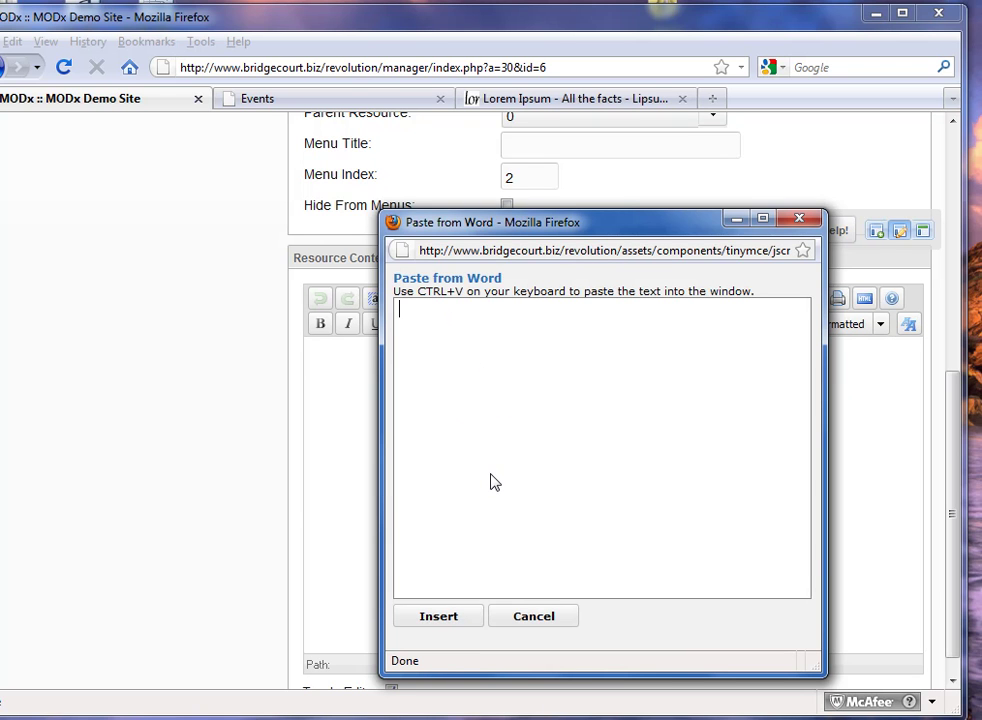
{"action": "key", "text": "ctrl+v"}
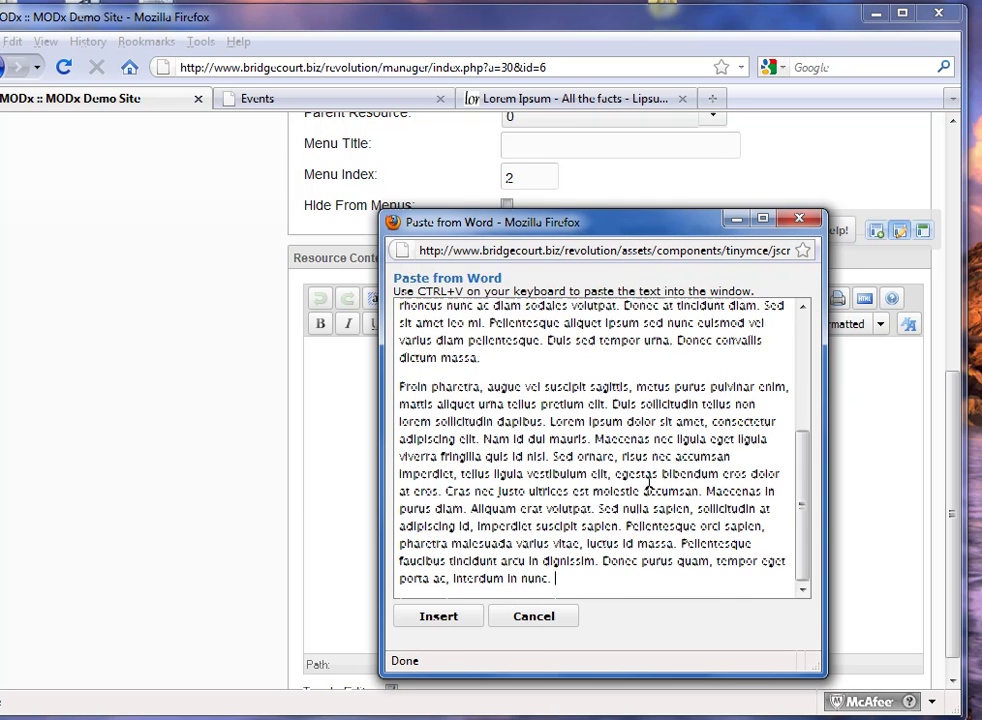
{"action": "scroll", "coordinate": [510, 485], "scroll_direction": "up", "scroll_amount": 4}
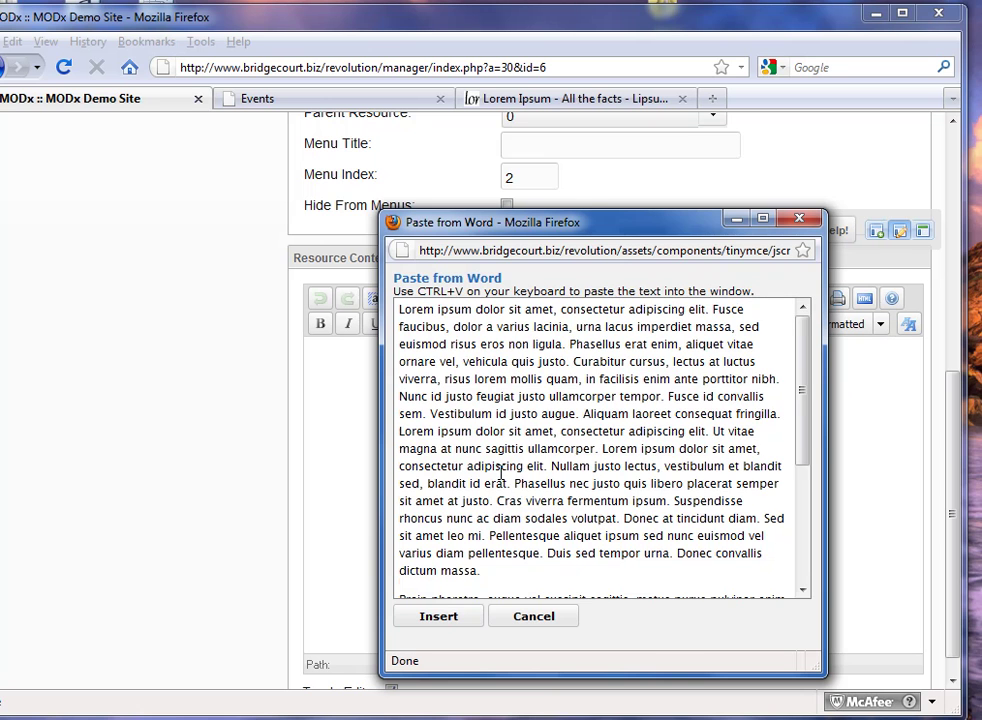
{"action": "scroll", "coordinate": [501, 471], "scroll_direction": "down", "scroll_amount": 1}
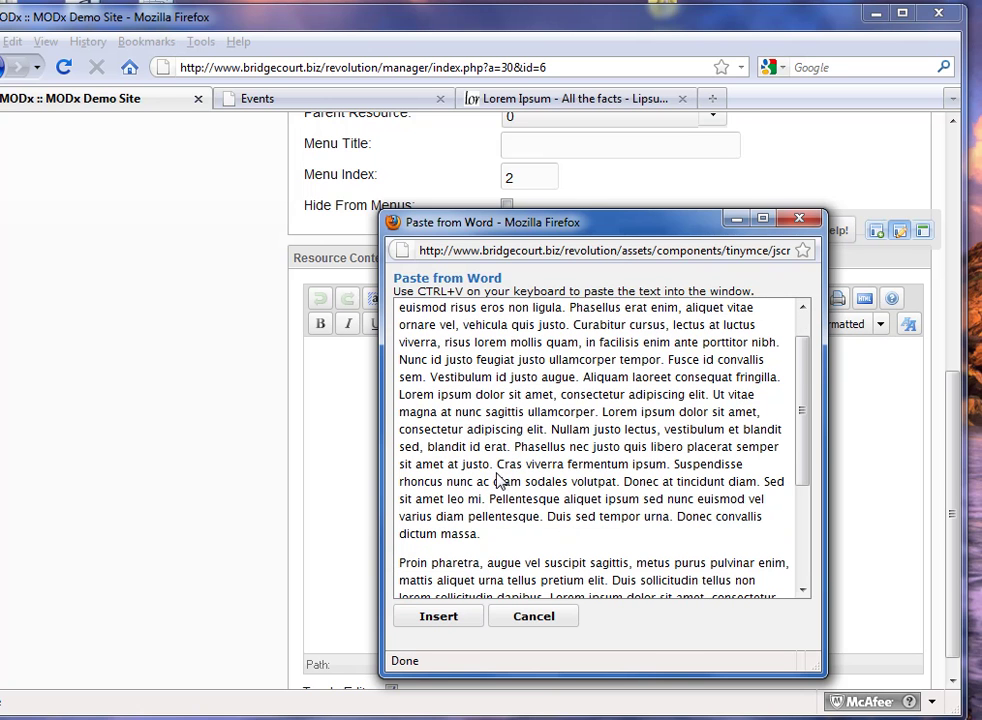
{"action": "left_click", "coordinate": [439, 617]}
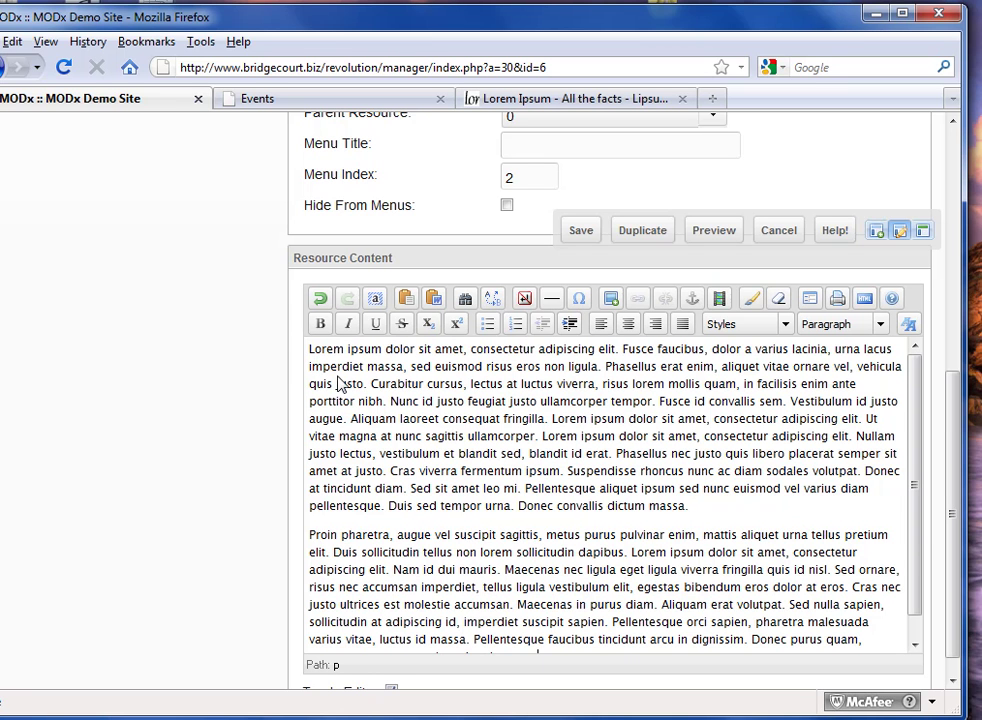
Step: Save the Audio document and check its Lorem Ipsum content on the live Audio page
{"action": "left_click", "coordinate": [581, 240]}
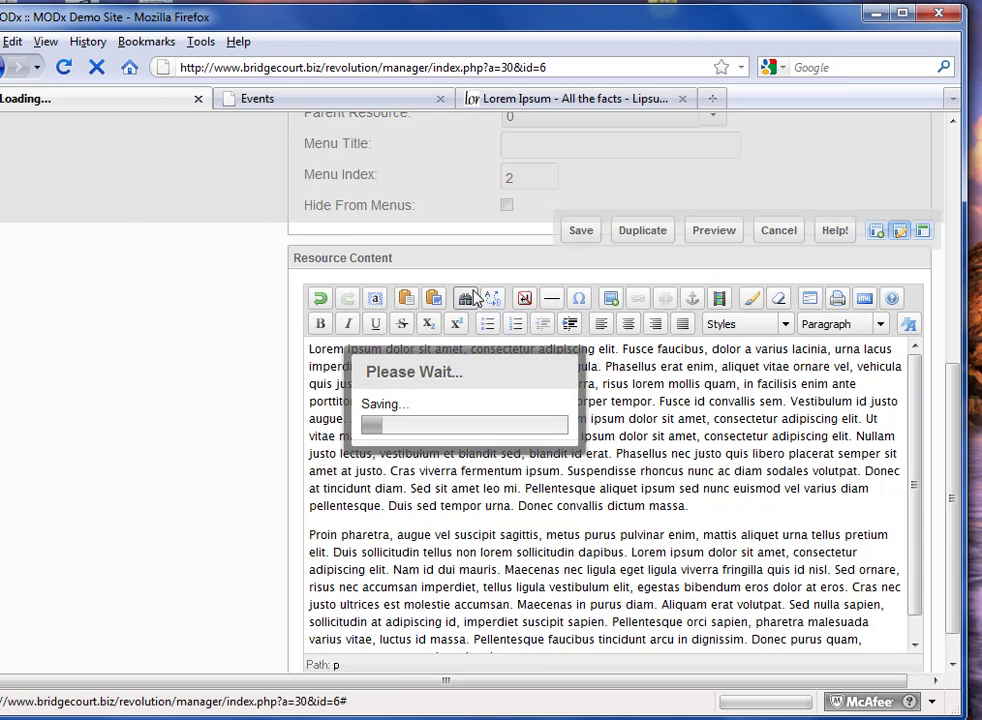
{"action": "left_click", "coordinate": [305, 99]}
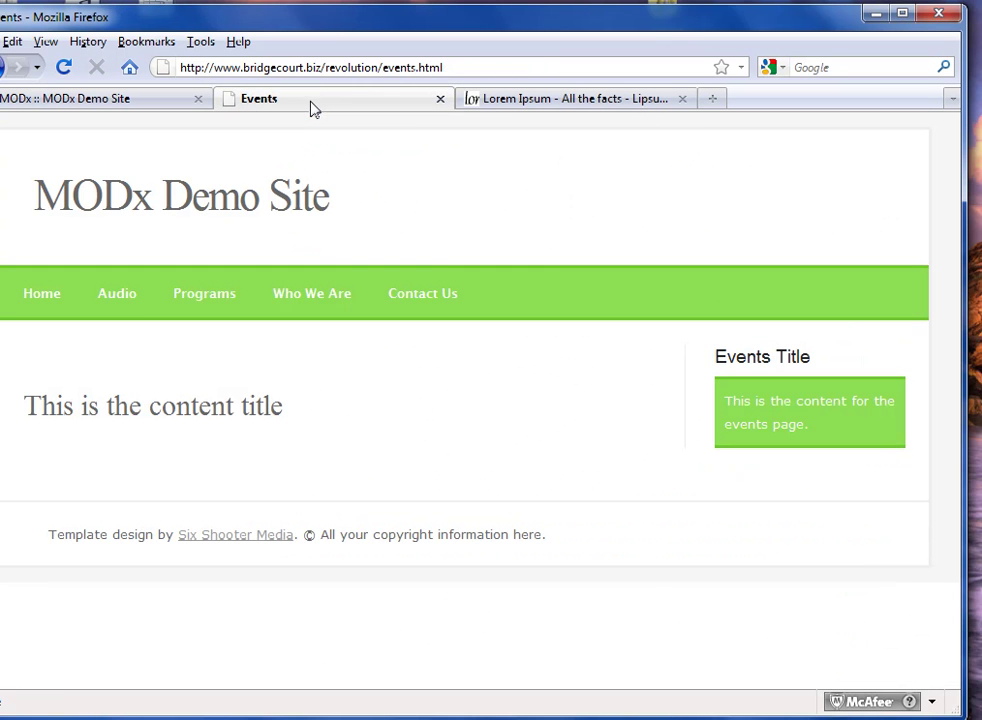
{"action": "left_click", "coordinate": [127, 298]}
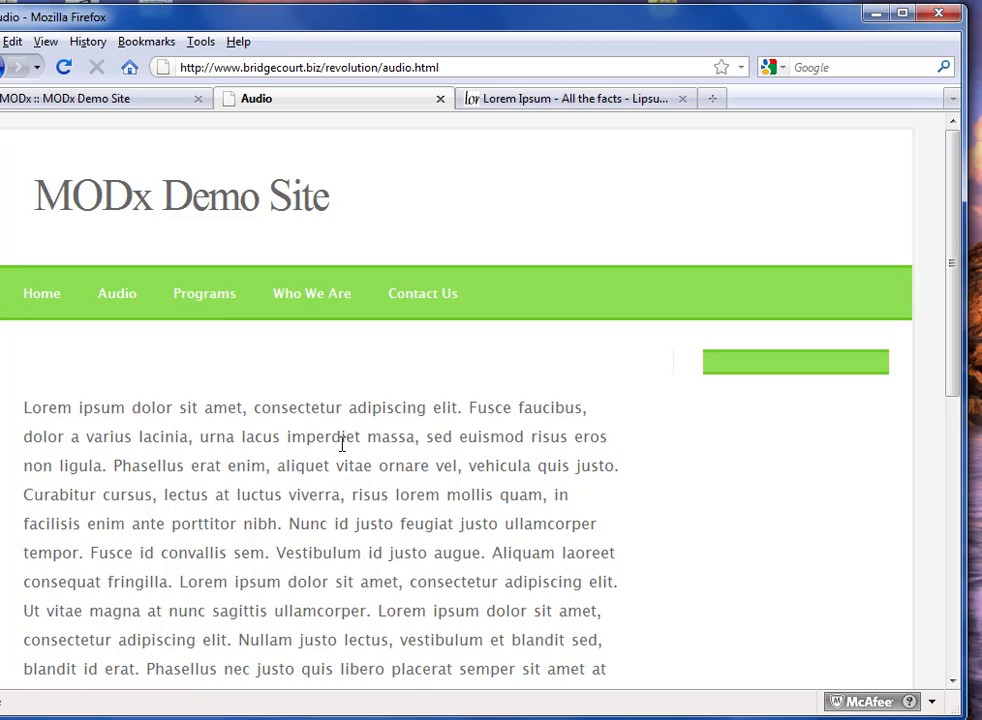
{"action": "scroll", "coordinate": [377, 456], "scroll_direction": "down", "scroll_amount": 7}
{"action": "scroll", "coordinate": [377, 458], "scroll_direction": "down", "scroll_amount": 2}
{"action": "scroll", "coordinate": [378, 450], "scroll_direction": "up", "scroll_amount": 9}
{"action": "left_click", "coordinate": [120, 105]}
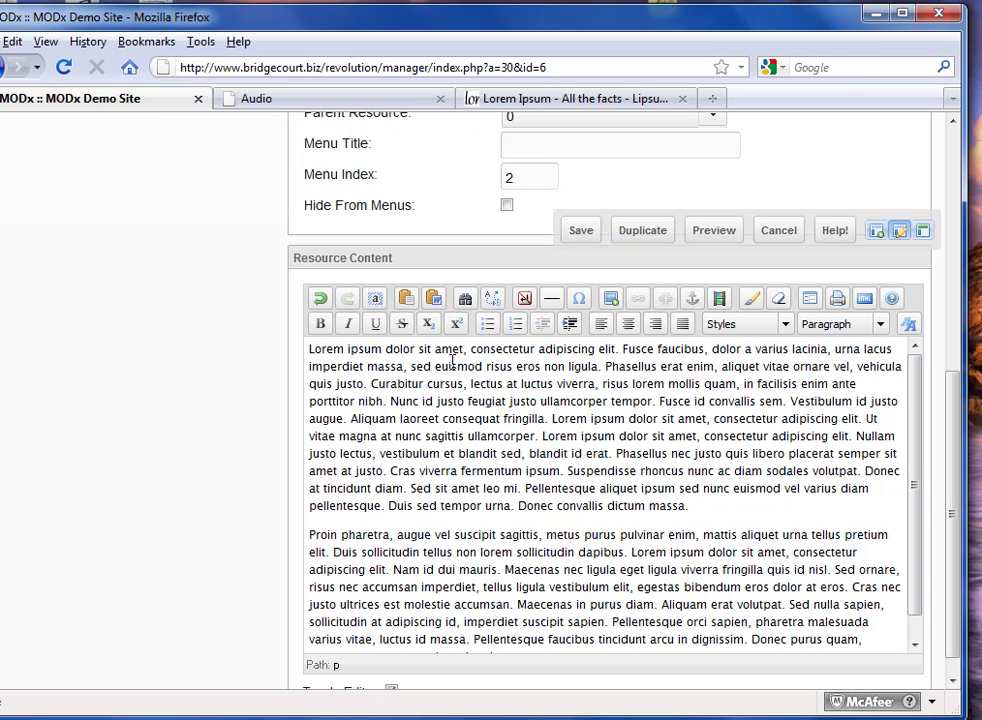
Step: Bold 'consectetur adipiscing', italicize 'Curabitur cursus', underline 'massa, sed euismod', strike through 'eros non ligula…luctus'
{"action": "left_click_drag", "start_coordinate": [474, 348], "coordinate": [596, 349]}
{"action": "left_click", "coordinate": [320, 332]}
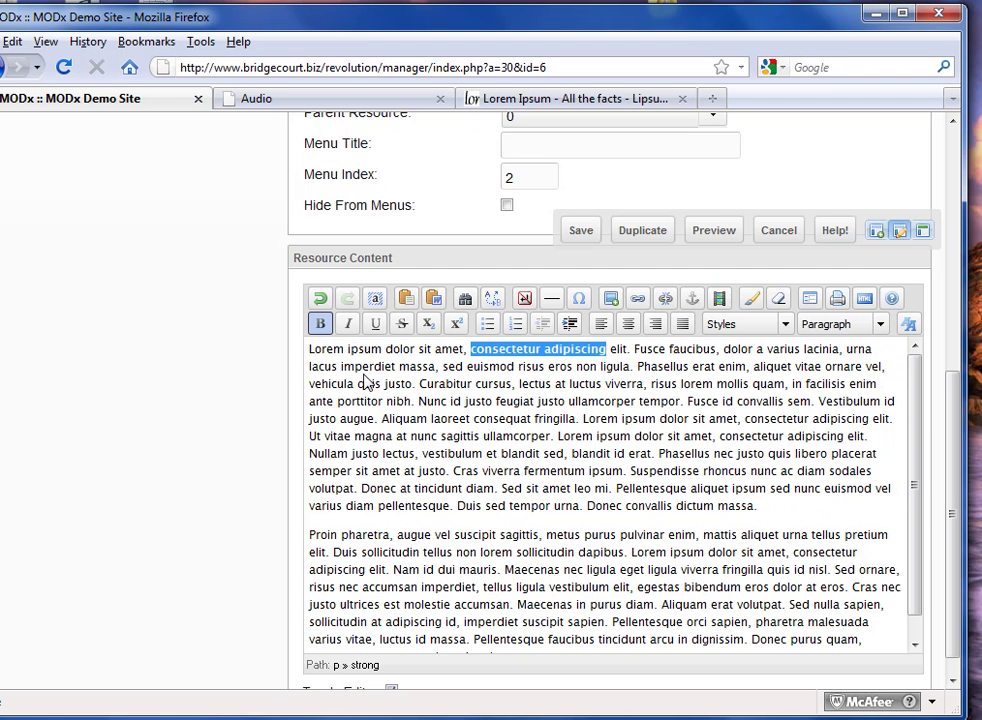
{"action": "left_click_drag", "start_coordinate": [418, 383], "coordinate": [509, 383]}
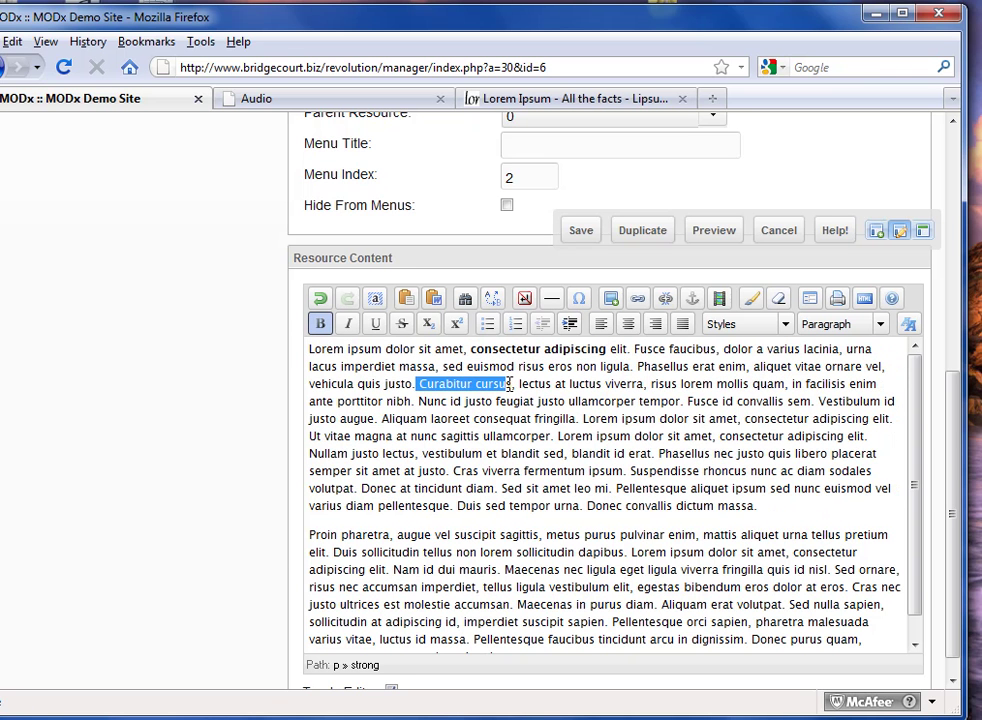
{"action": "left_click", "coordinate": [347, 323]}
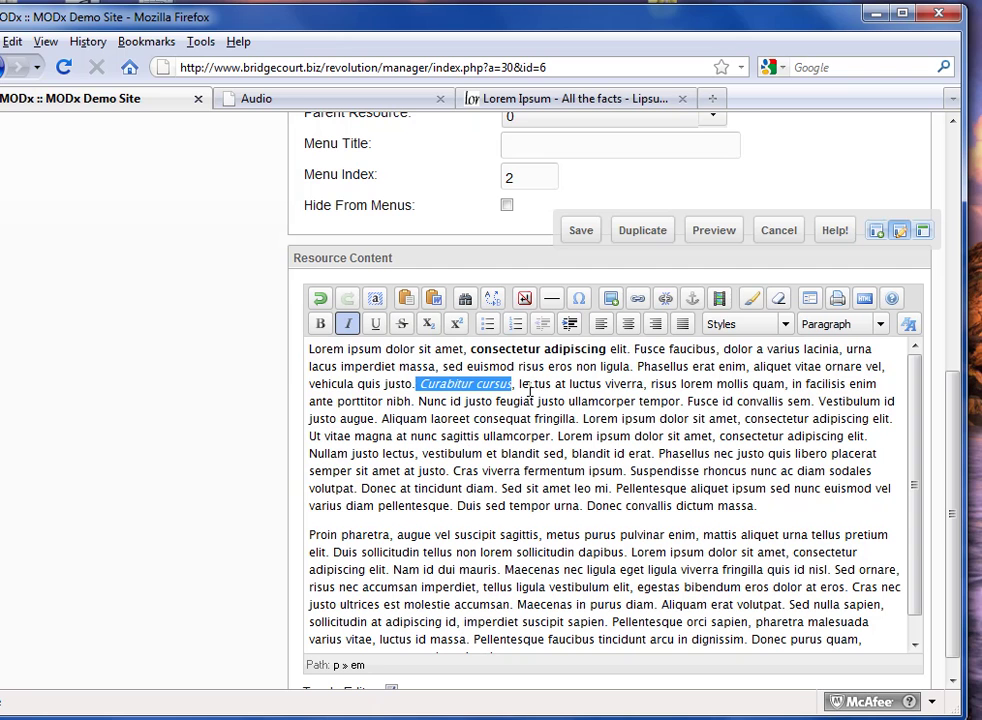
{"action": "left_click_drag", "start_coordinate": [399, 366], "coordinate": [508, 367]}
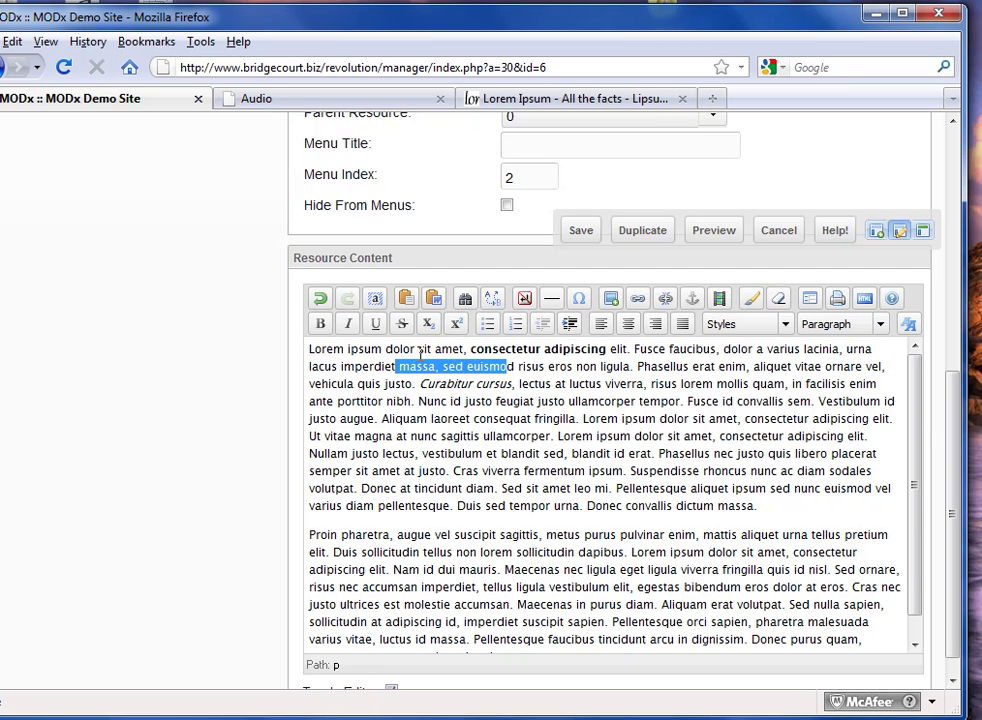
{"action": "left_click", "coordinate": [375, 323]}
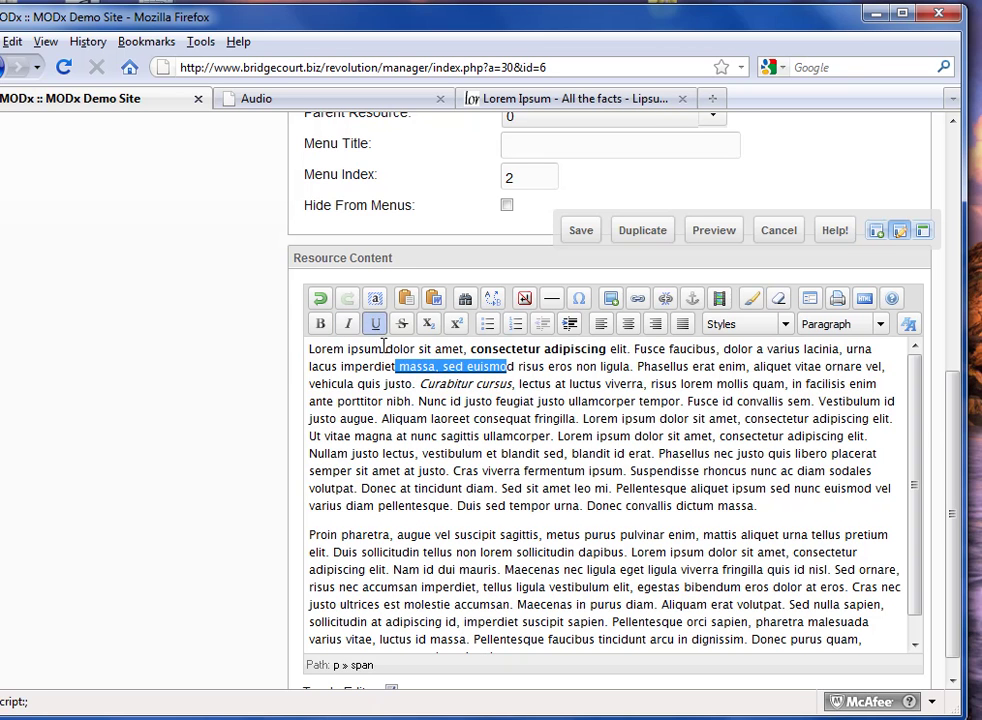
{"action": "left_click_drag", "start_coordinate": [539, 366], "coordinate": [613, 384]}
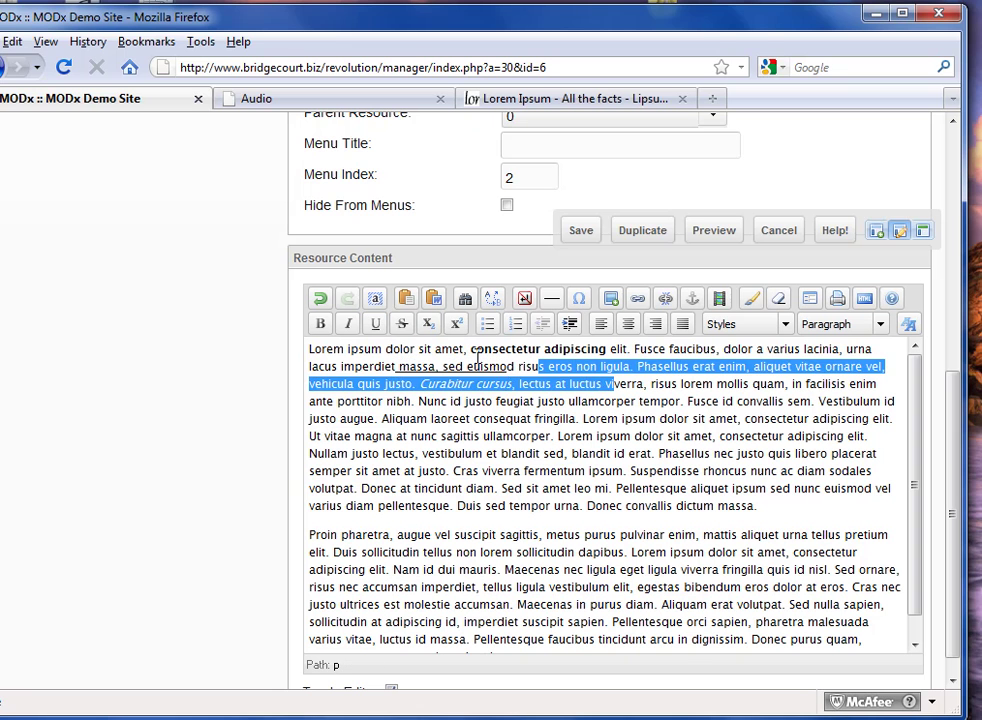
{"action": "left_click", "coordinate": [401, 323]}
Step: Make 'Aliquam laoreet' subscript and 'fringilla' superscript in the first paragraph
{"action": "left_click_drag", "start_coordinate": [377, 419], "coordinate": [474, 418]}
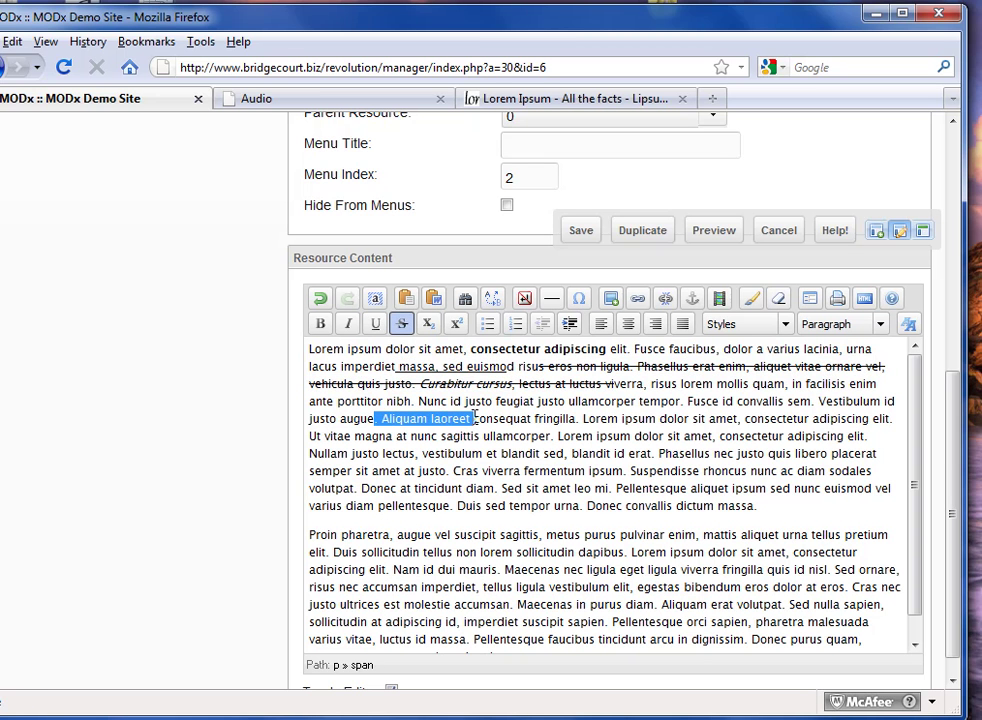
{"action": "left_click", "coordinate": [428, 323]}
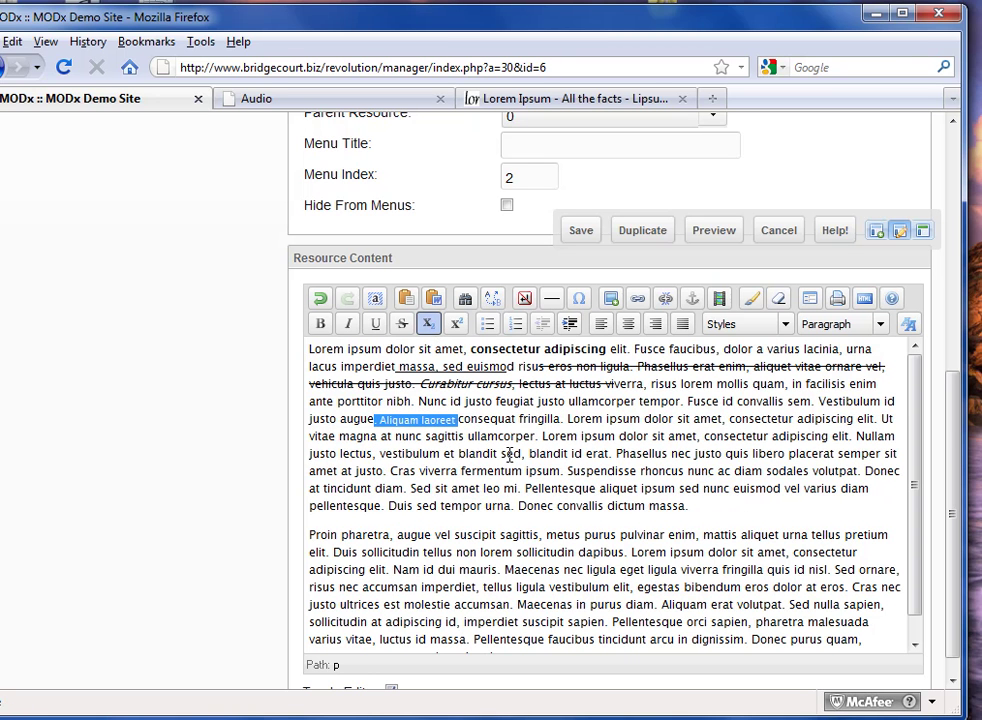
{"action": "left_click_drag", "start_coordinate": [518, 420], "coordinate": [563, 419]}
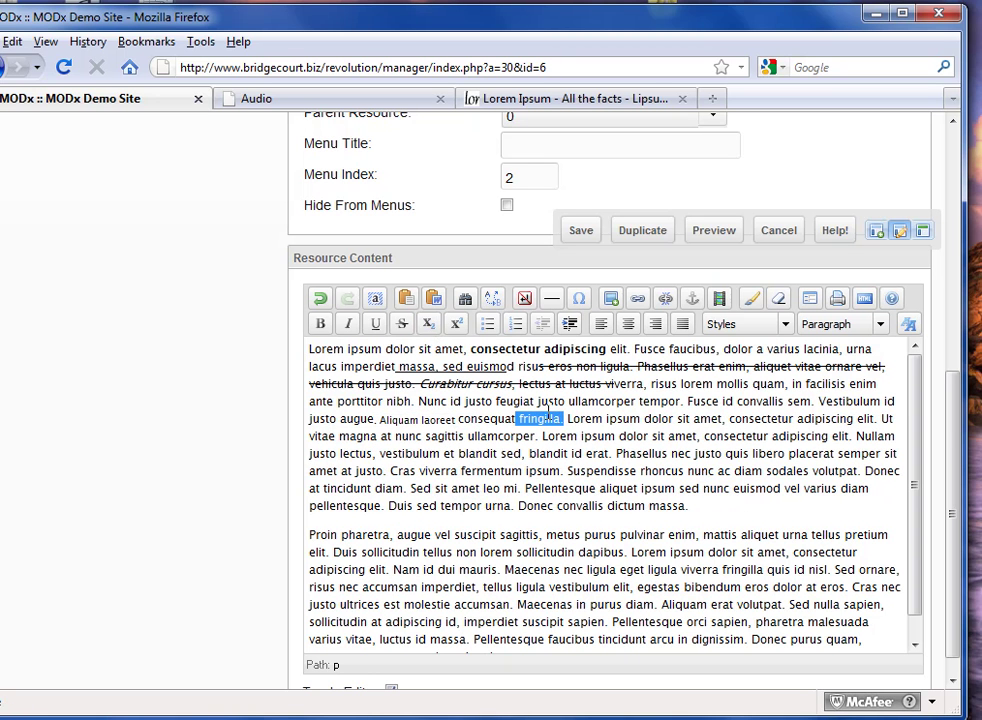
{"action": "left_click", "coordinate": [455, 323]}
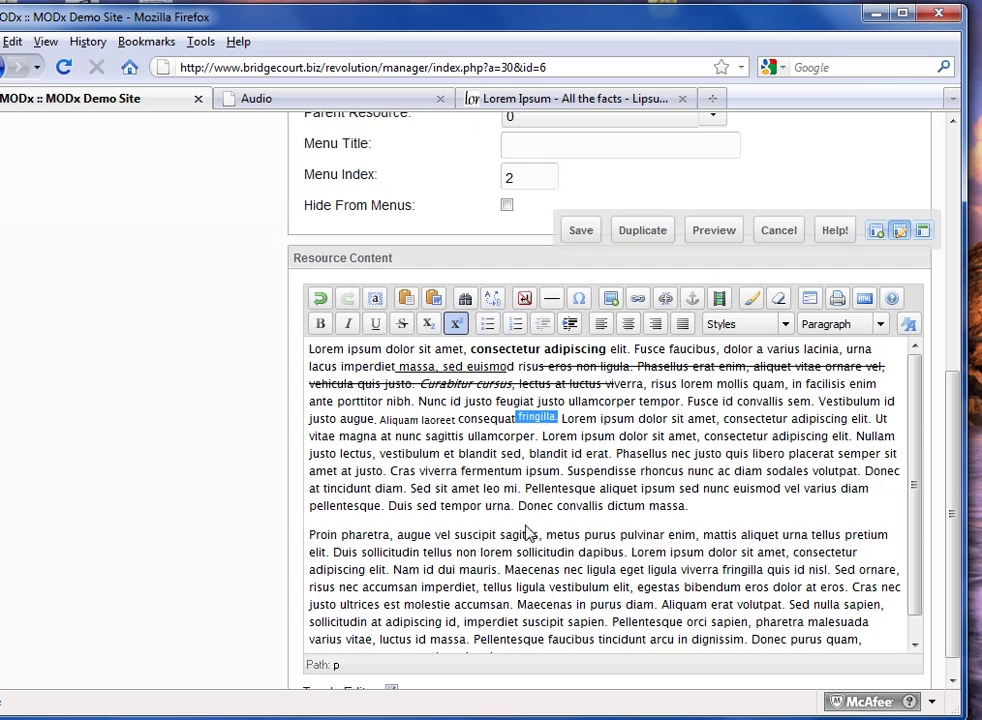
{"action": "left_click", "coordinate": [485, 413]}
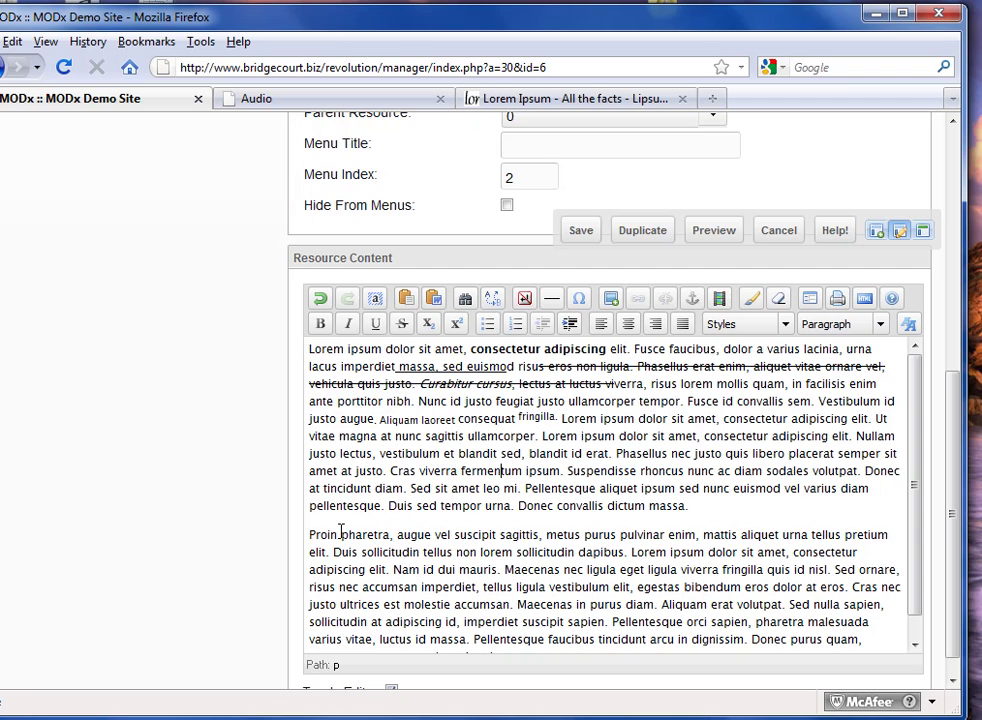
Step: Turn the second paragraph into bullets: Proin pharetra, vinar enim, tellus non lorem, and ligula vestibulum items
{"action": "left_click", "coordinate": [619, 534]}
{"action": "key", "text": "Return"}
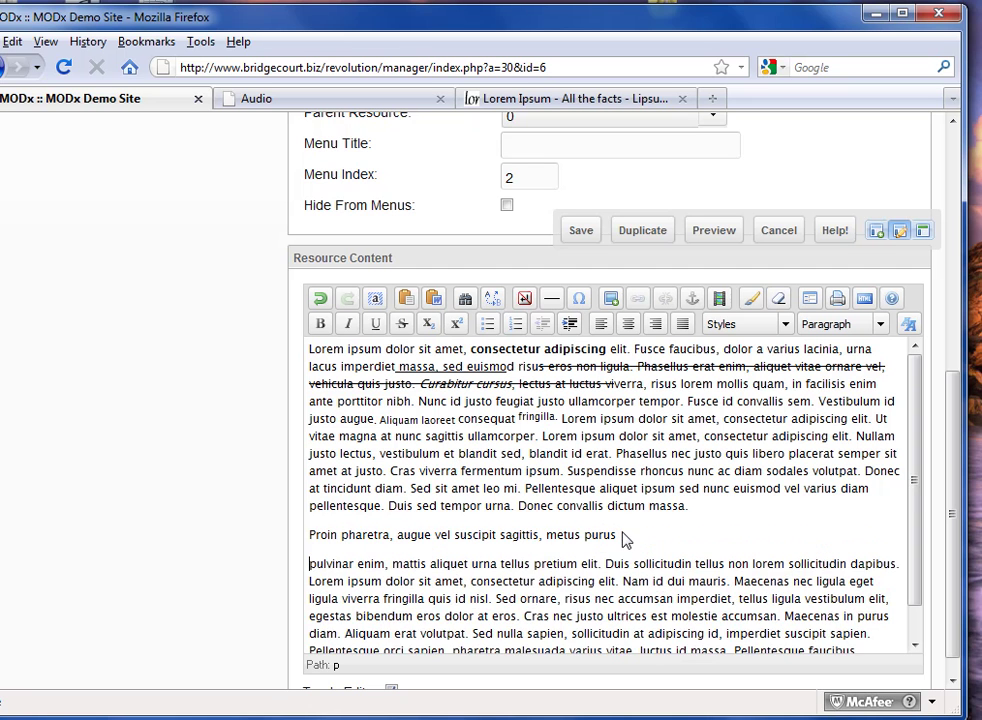
{"action": "left_click", "coordinate": [490, 328]}
{"action": "left_click", "coordinate": [665, 544]}
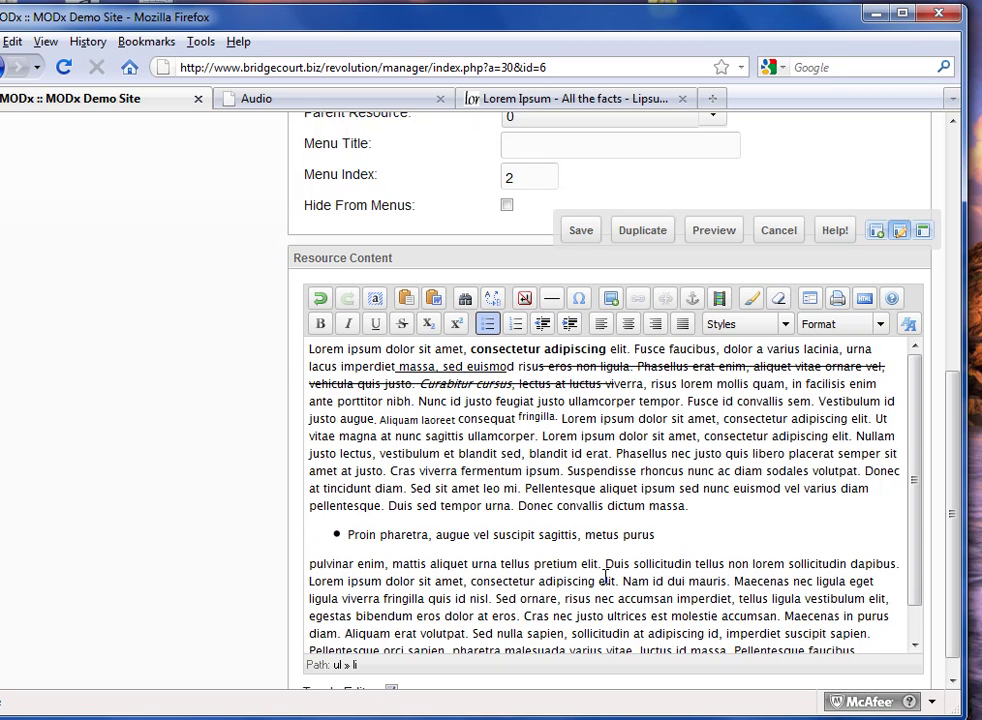
{"action": "key", "text": "Delete"}
{"action": "key", "text": "Delete"}
{"action": "key", "text": "Delete"}
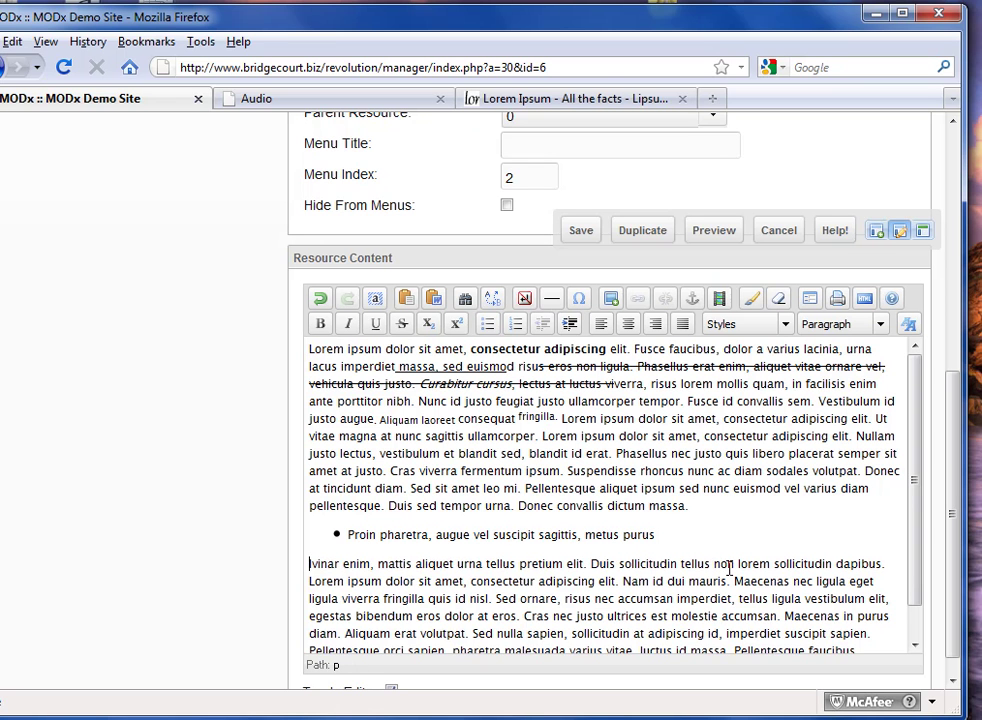
{"action": "key", "text": "BackSpace"}
{"action": "key", "text": "Return"}
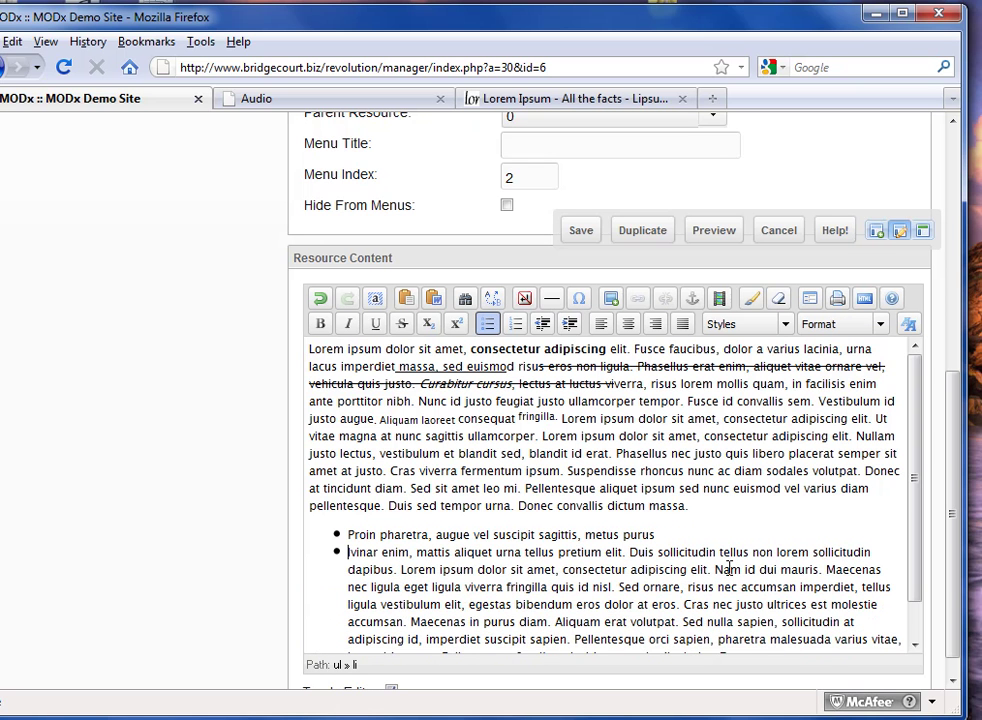
{"action": "left_click", "coordinate": [722, 552]}
{"action": "key", "text": "Return"}
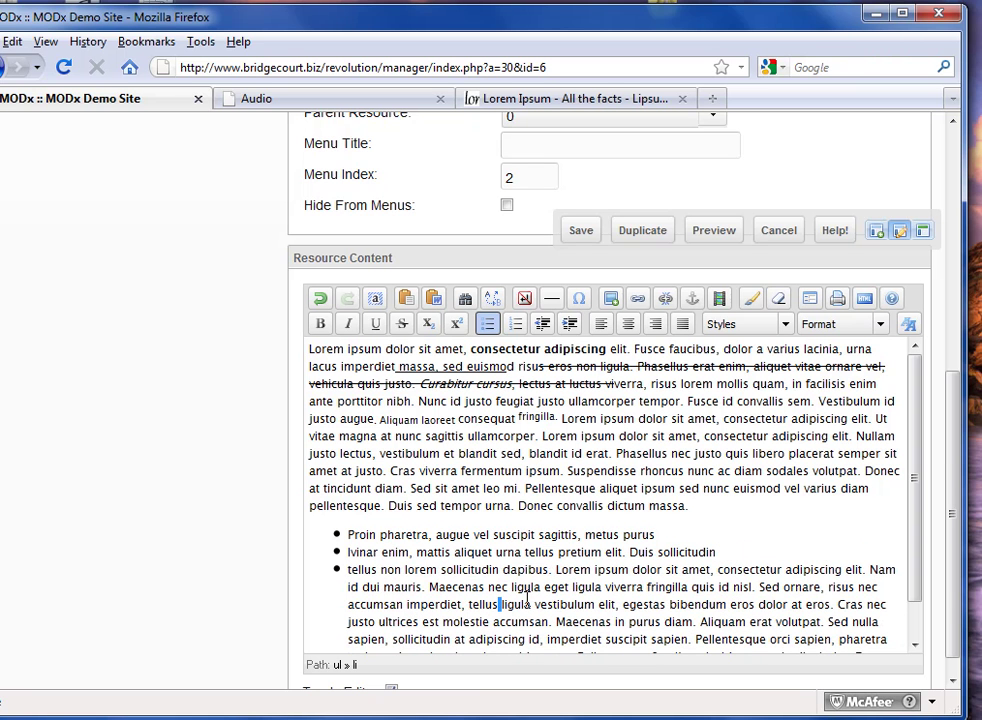
{"action": "left_click", "coordinate": [510, 602]}
{"action": "key", "text": "Return"}
{"action": "key", "text": "Return"}
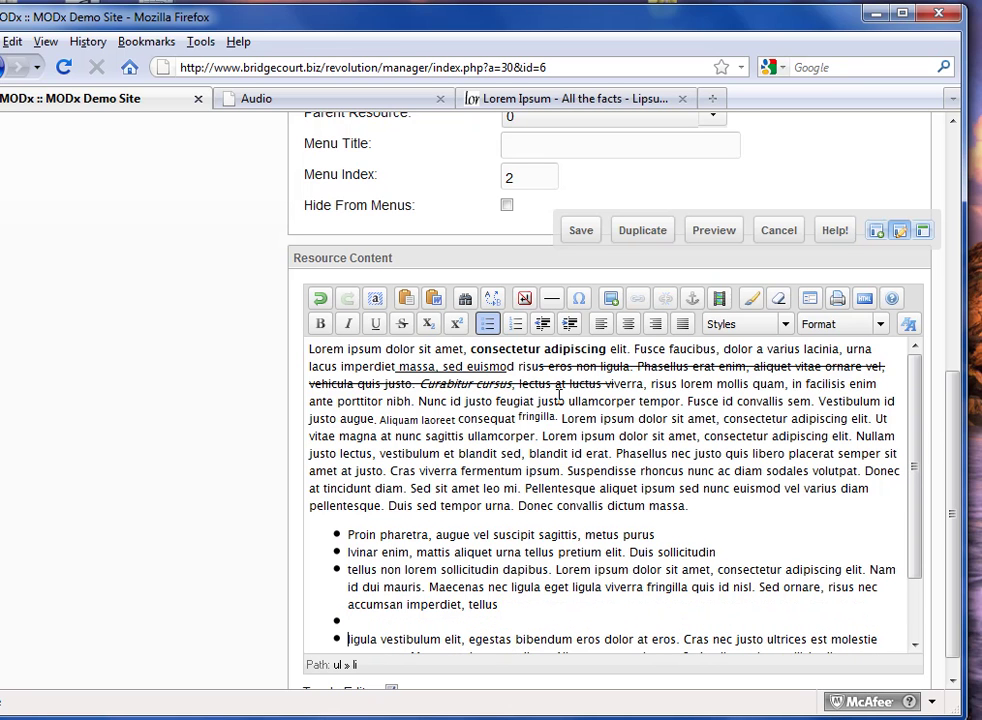
Step: Number the ligula item and split it into three: ligula vestibulum, um eros dolor, Cras nec justo
{"action": "left_click", "coordinate": [516, 324]}
{"action": "scroll", "coordinate": [505, 572], "scroll_direction": "down", "scroll_amount": 2}
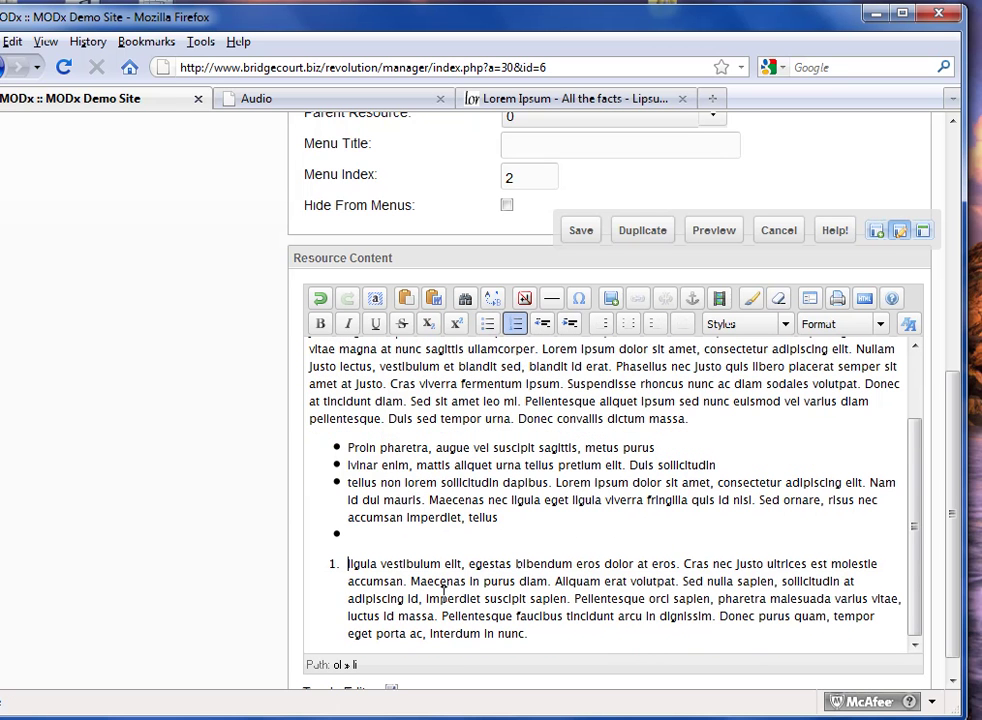
{"action": "key", "text": "Return"}
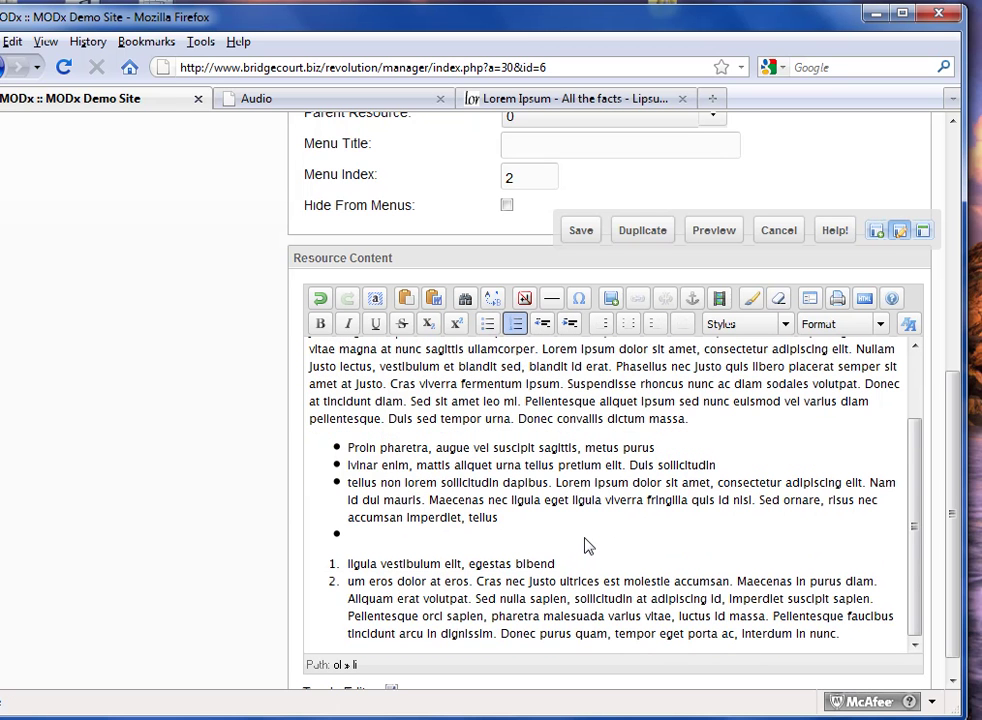
{"action": "key", "text": "Right"}
{"action": "key", "text": "Right"}
{"action": "key", "text": "Right"}
{"action": "key", "text": "Right"}
{"action": "key", "text": "Right"}
{"action": "key", "text": "Right"}
{"action": "key", "text": "Right"}
{"action": "key", "text": "Right"}
{"action": "key", "text": "Right"}
{"action": "key", "text": "Right"}
{"action": "key", "text": "Right"}
{"action": "key", "text": "Right"}
{"action": "key", "text": "Right"}
{"action": "key", "text": "Right"}
{"action": "key", "text": "Right"}
{"action": "key", "text": "Right"}
{"action": "key", "text": "Right"}
{"action": "key", "text": "Right"}
{"action": "key", "text": "Right"}
{"action": "key", "text": "Right"}
{"action": "key", "text": "Right"}
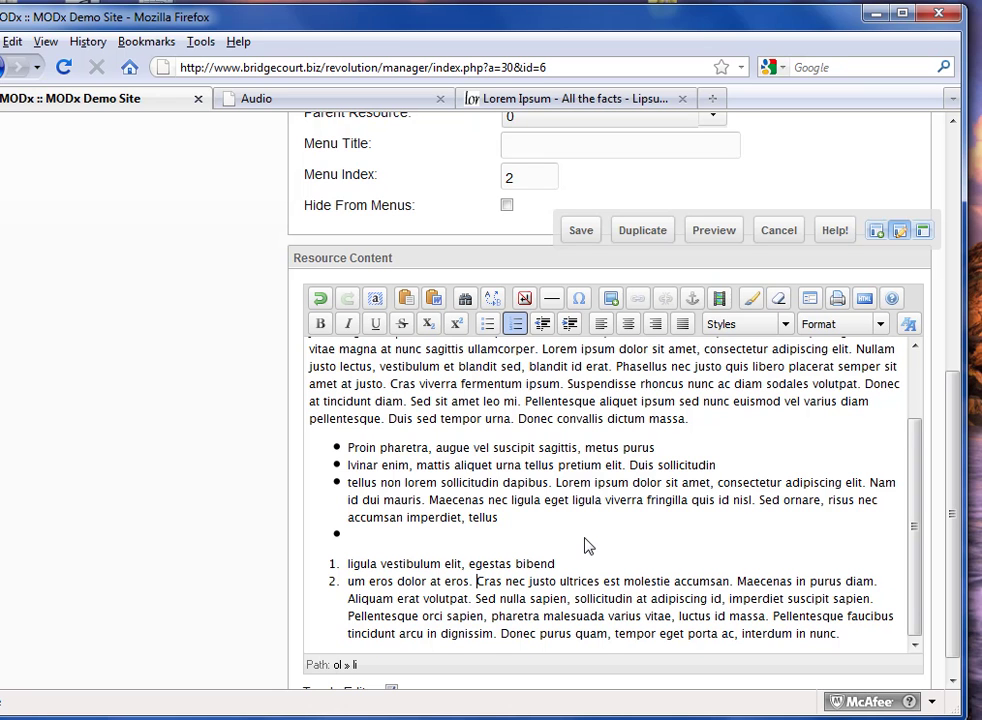
{"action": "key", "text": "Return"}
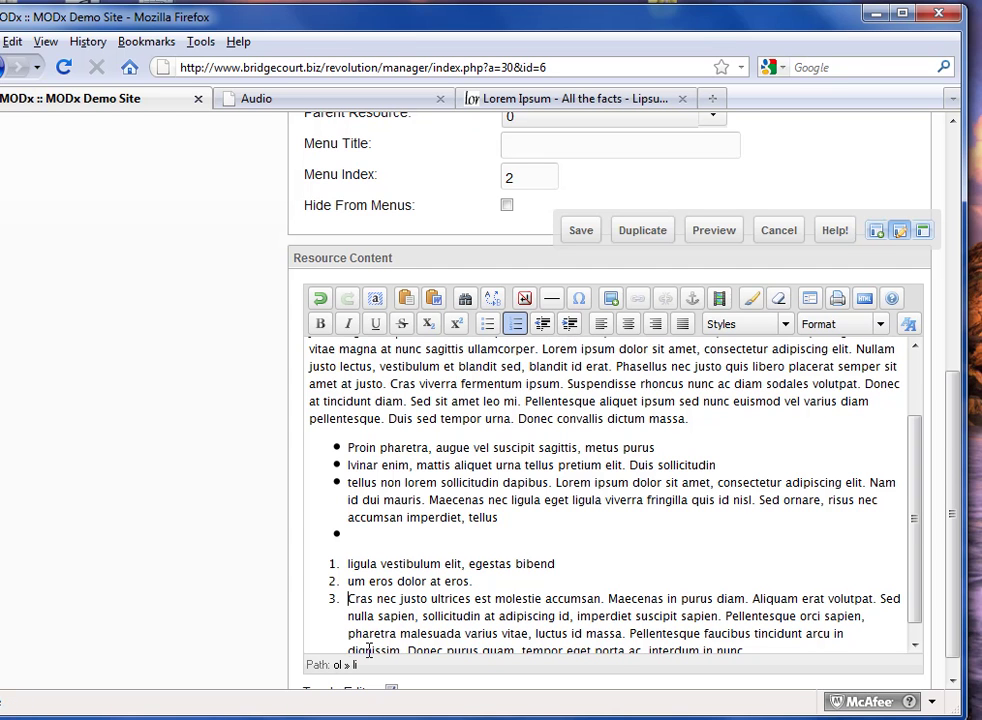
{"action": "left_click", "coordinate": [349, 604]}
{"action": "left_click", "coordinate": [349, 581]}
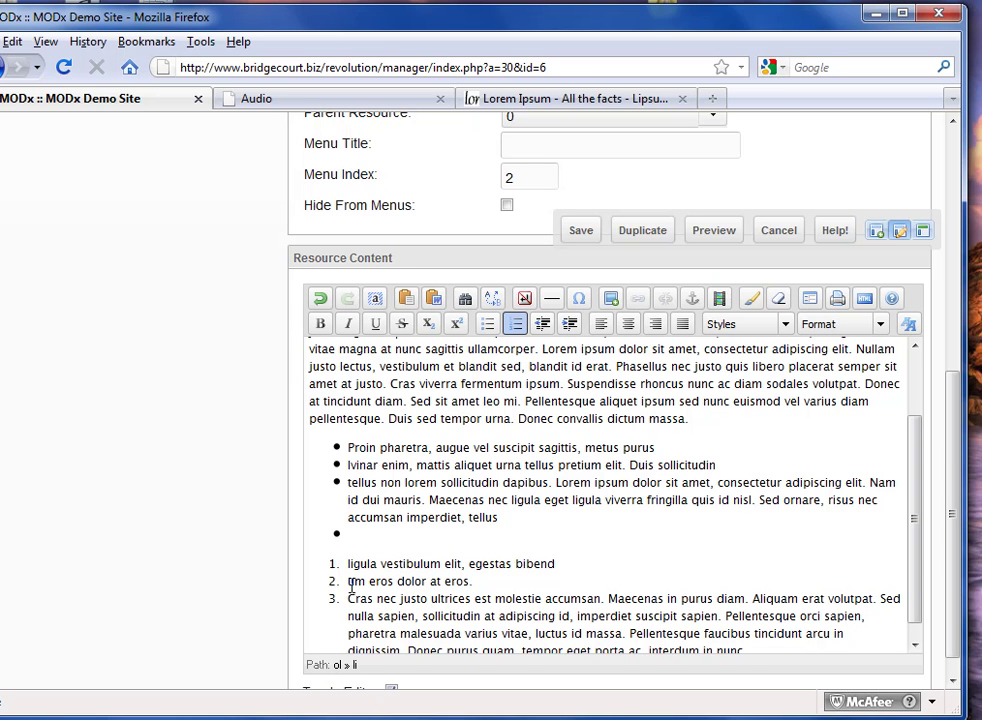
Step: Nest 'um eros dolor at eros.' under item 1 and add sub-items 'text' and 'more text'
{"action": "left_click", "coordinate": [569, 327]}
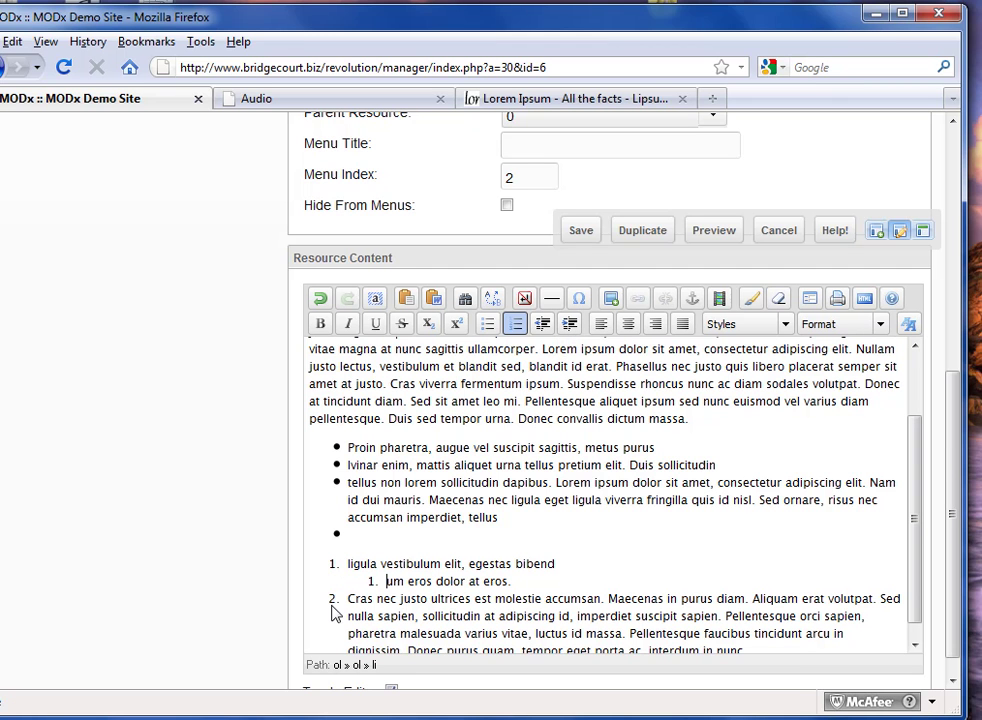
{"action": "left_click", "coordinate": [508, 581]}
{"action": "key", "text": "Return"}
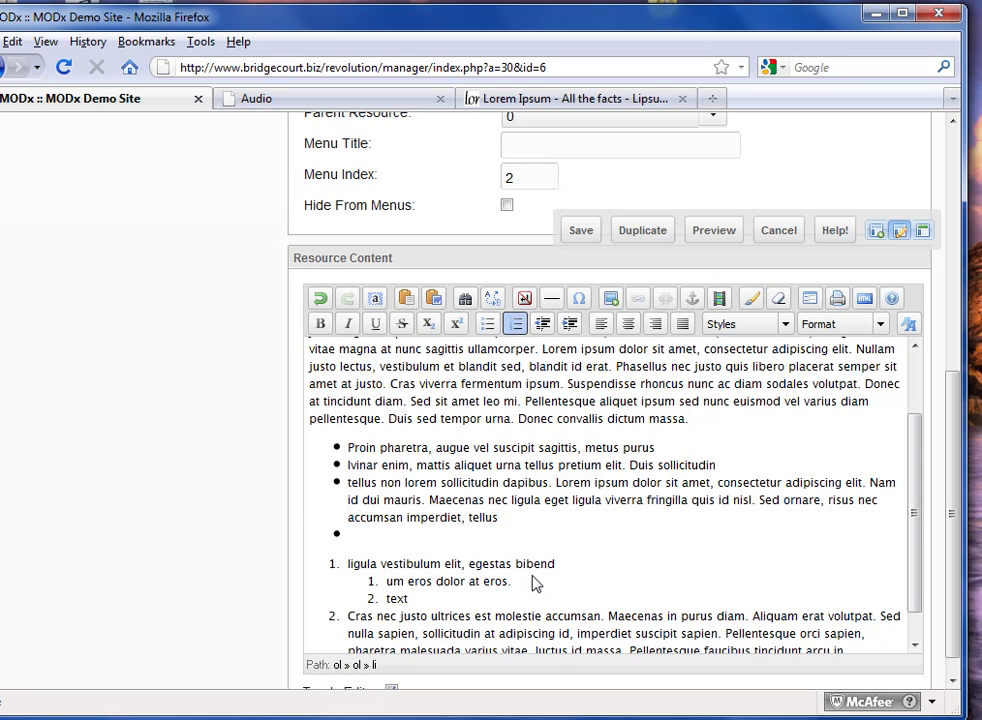
{"action": "type", "text": "text"}
{"action": "key", "text": "Return"}
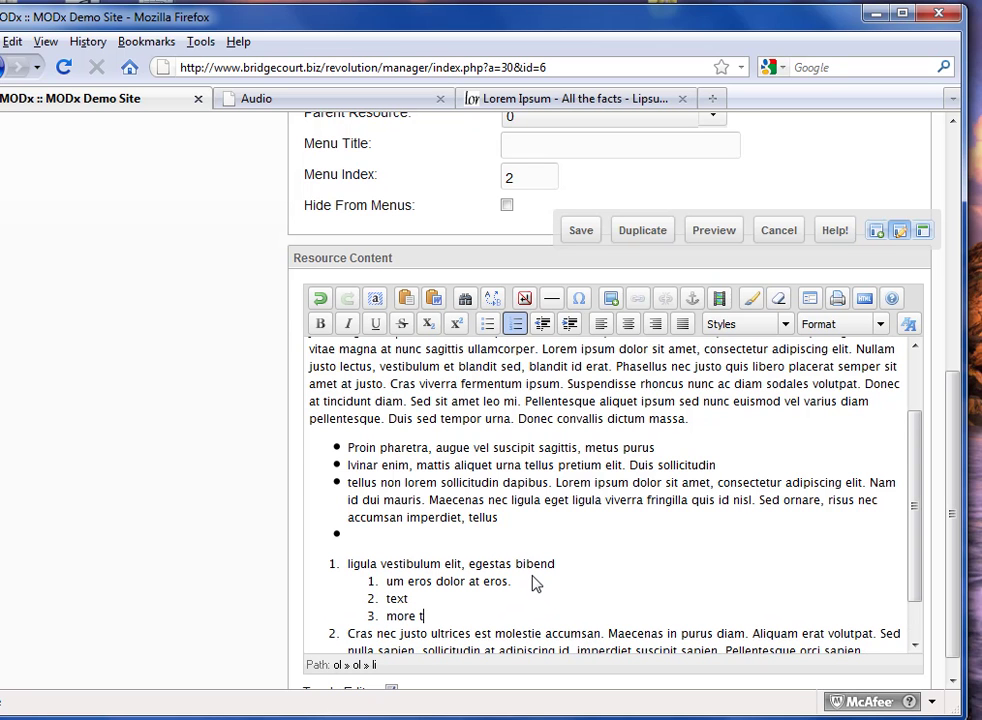
{"action": "left_click", "coordinate": [569, 324]}
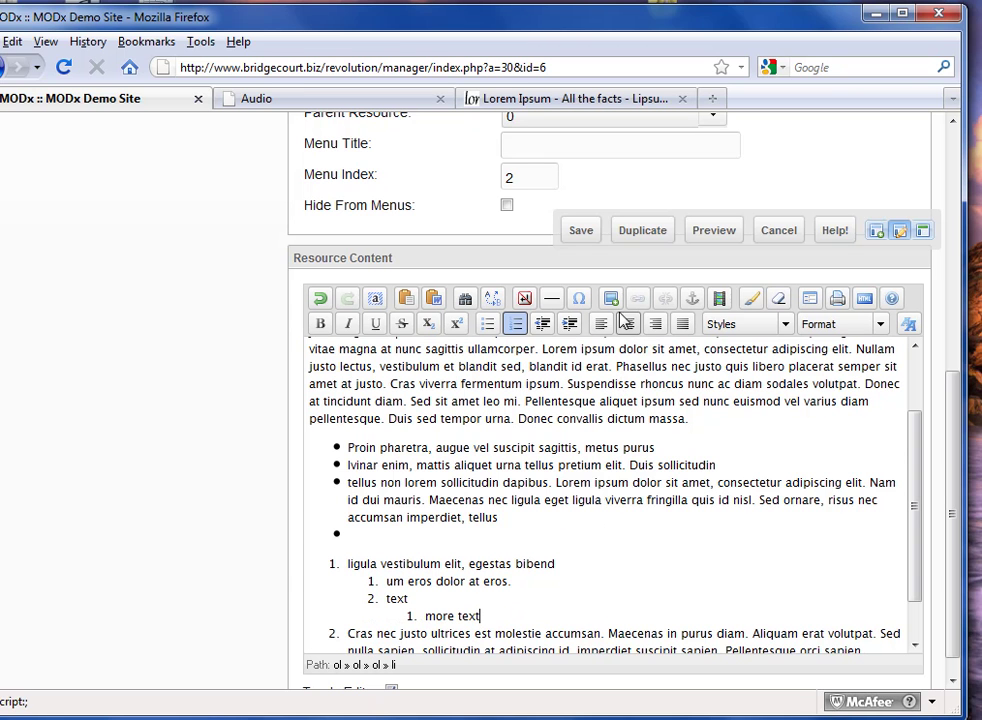
{"action": "left_click", "coordinate": [544, 333]}
{"action": "left_click", "coordinate": [544, 333]}
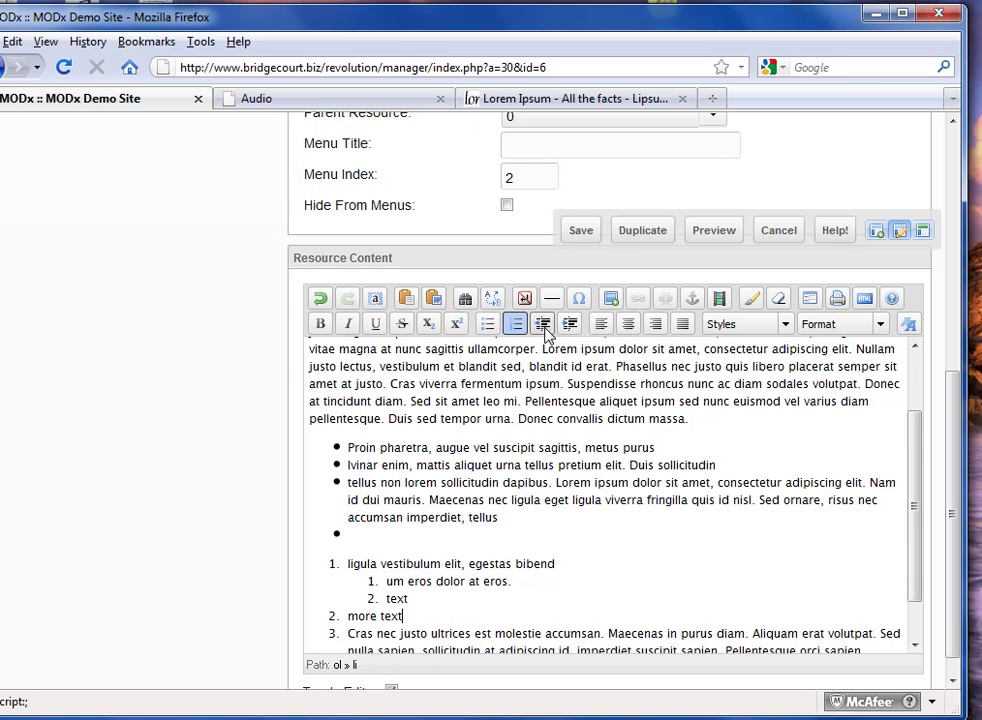
{"action": "left_click", "coordinate": [569, 328]}
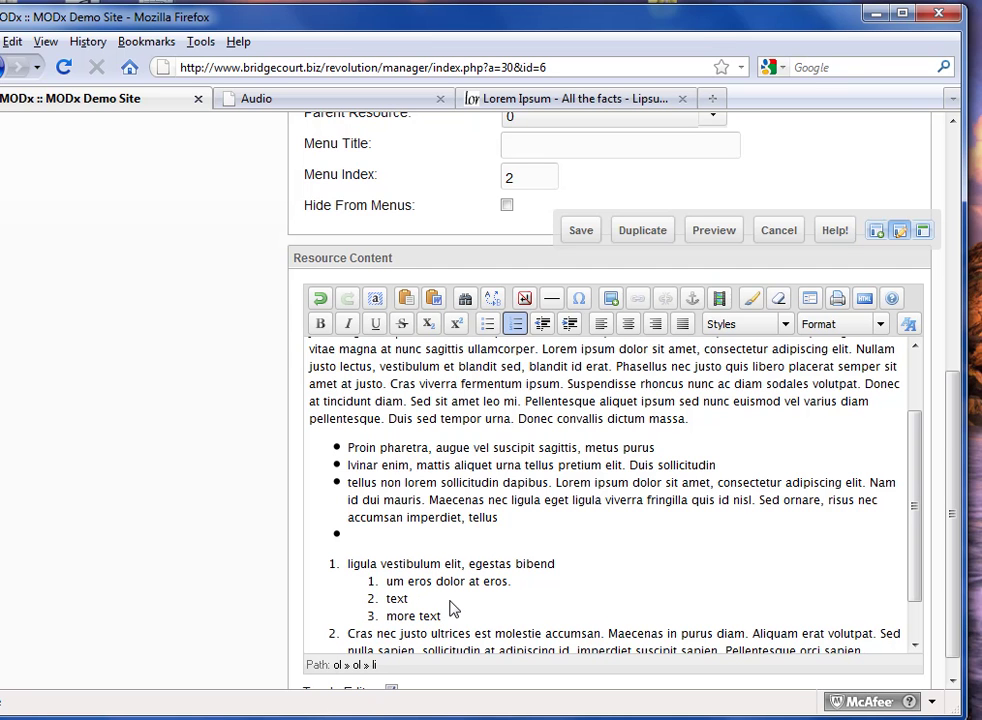
Step: Nest the lvinar enim bullet under Proin pharetra and add a third-level 'text' item beneath it
{"action": "left_click", "coordinate": [367, 467]}
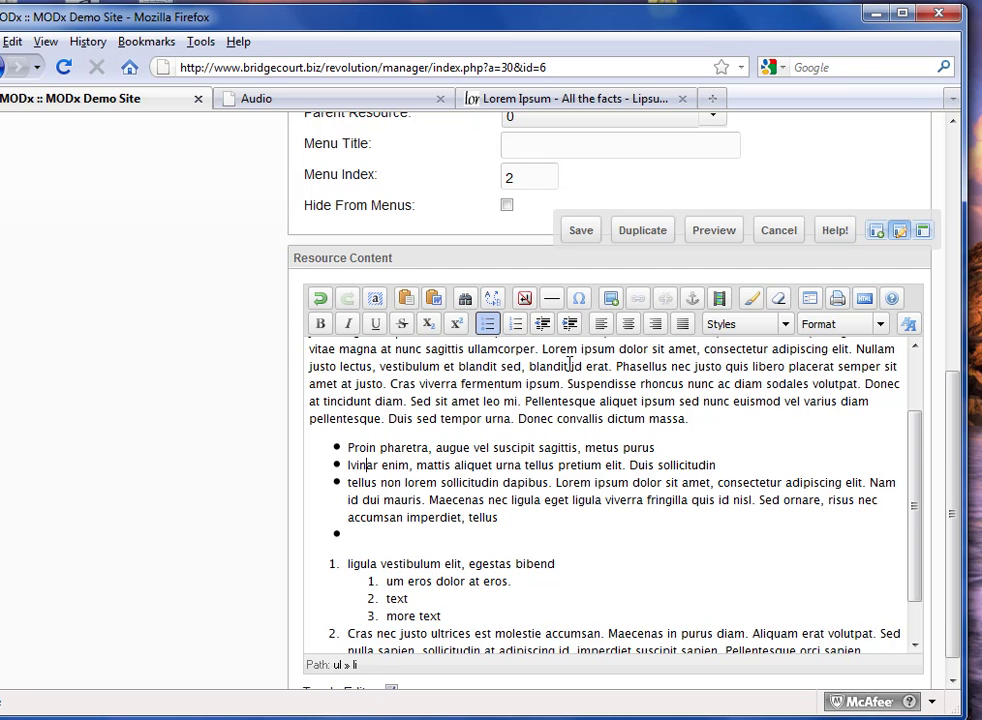
{"action": "left_click", "coordinate": [569, 323]}
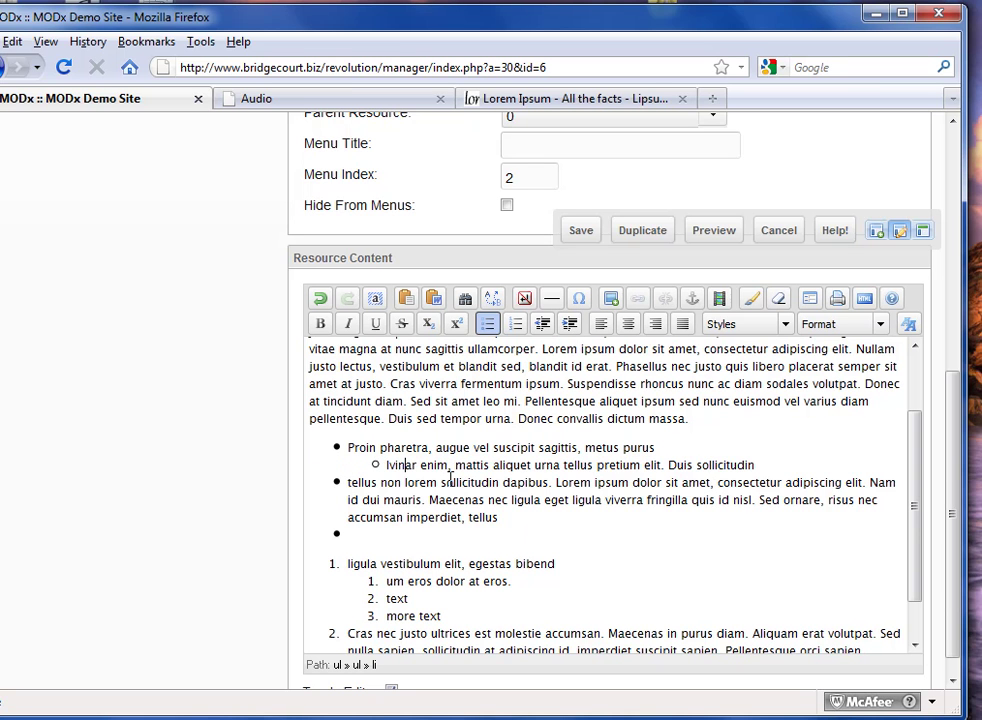
{"action": "left_click", "coordinate": [771, 465]}
{"action": "key", "text": "Return"}
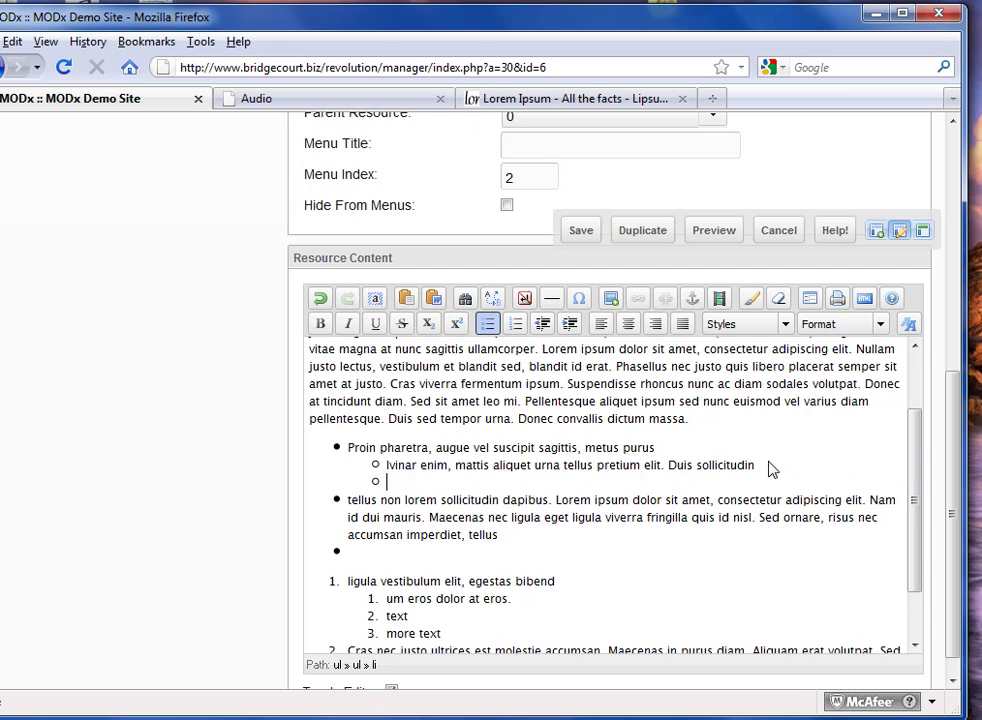
{"action": "type", "text": "text"}
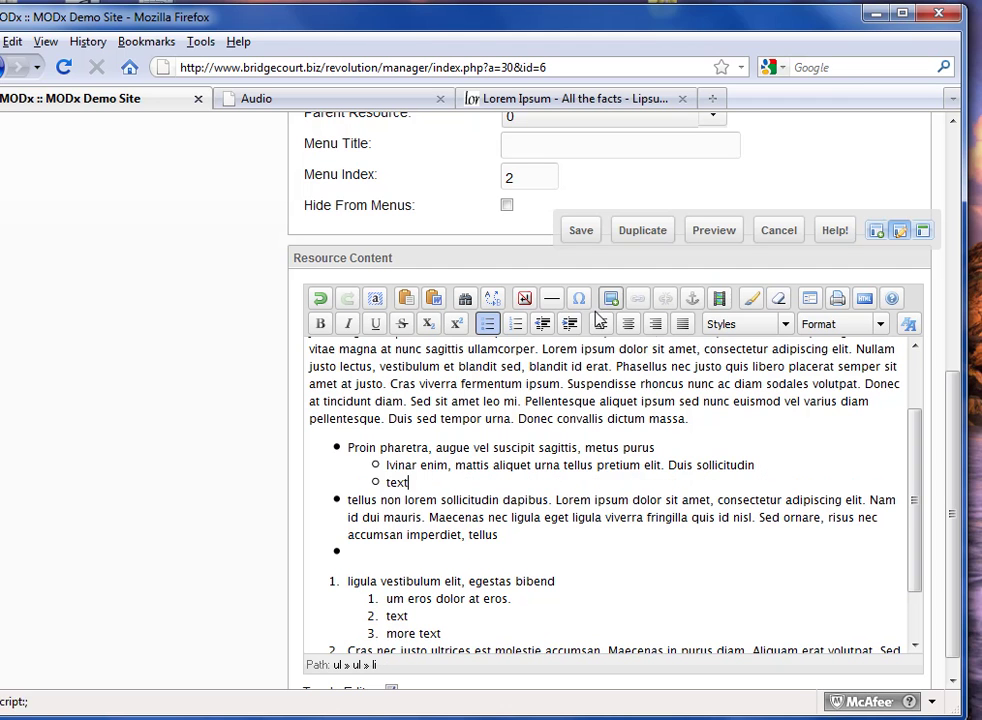
{"action": "left_click", "coordinate": [569, 324]}
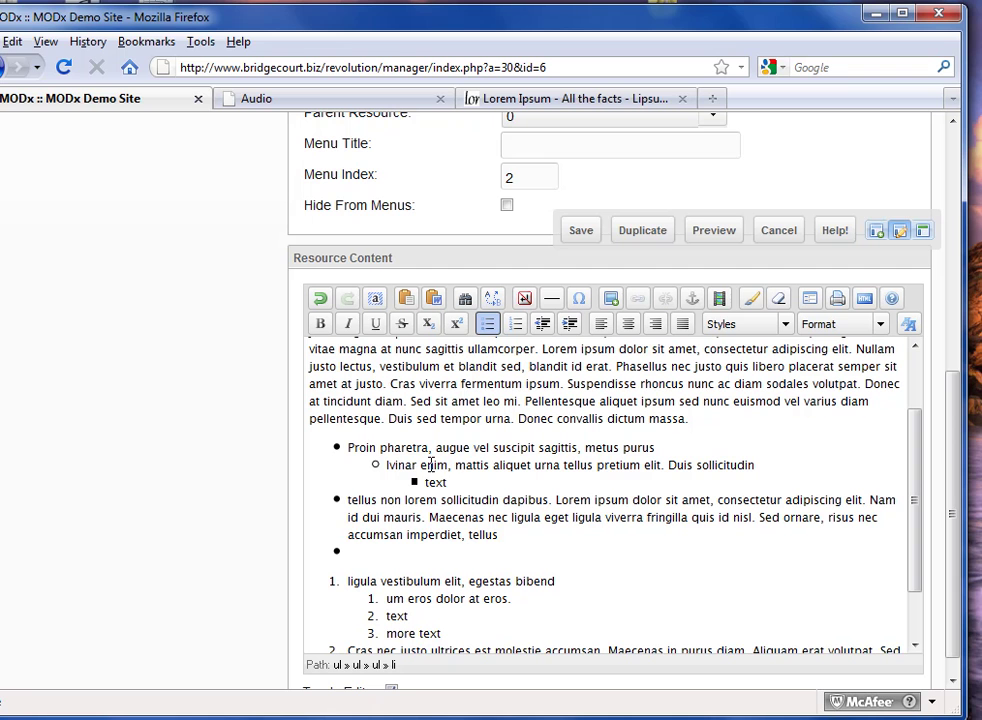
{"action": "left_click", "coordinate": [432, 400]}
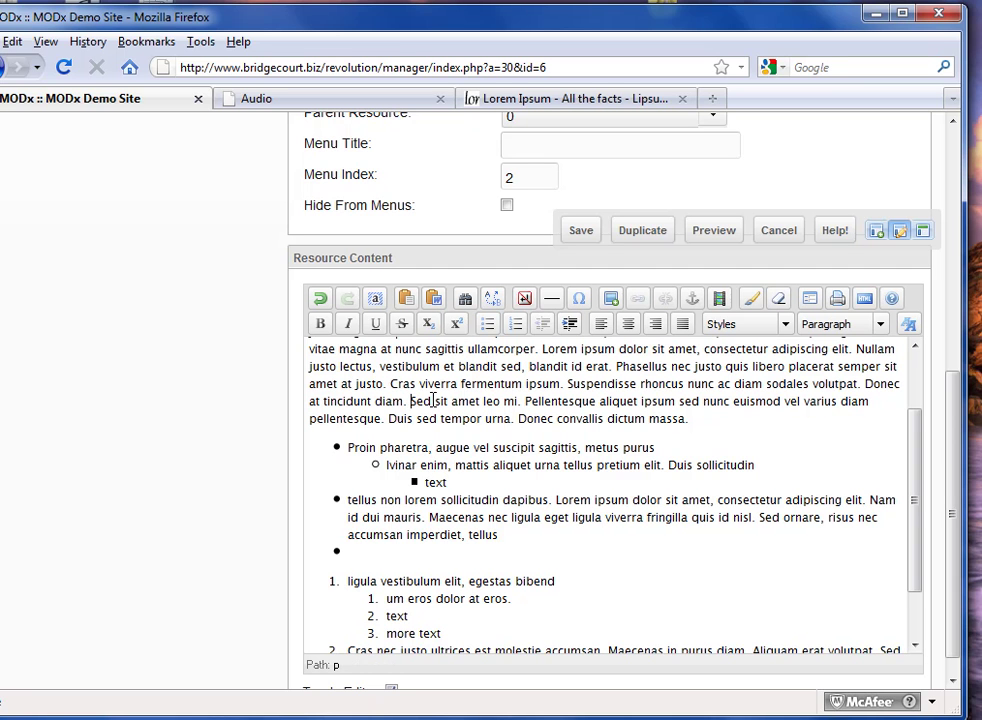
Step: Start a new paragraph at 'Sed sit amet leo mi' and set it to full justification
{"action": "key", "text": "Return"}
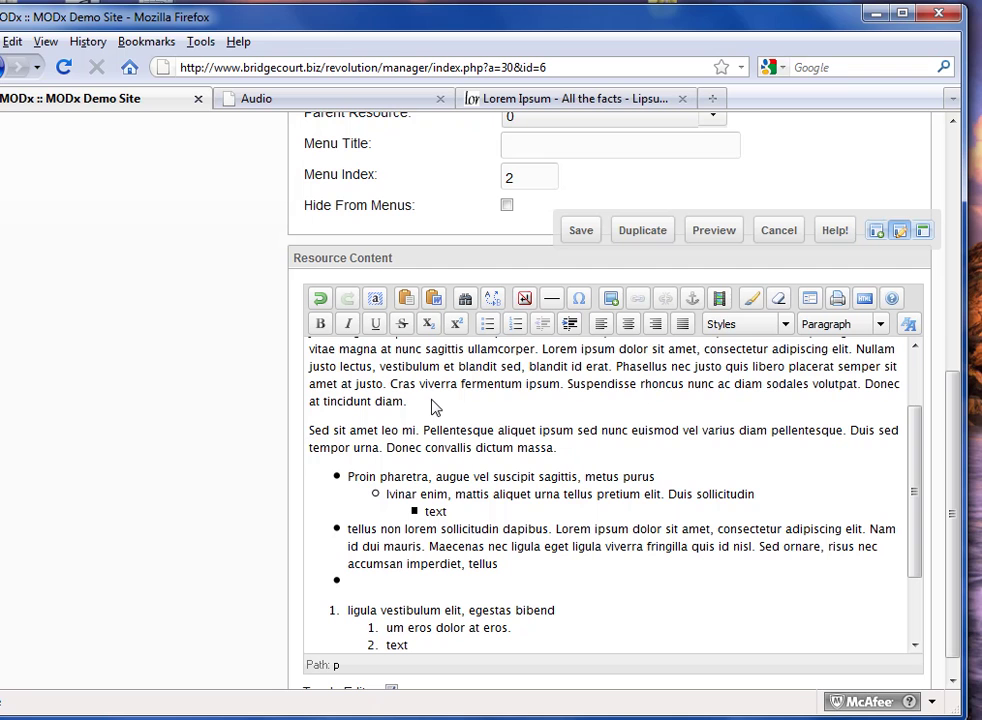
{"action": "left_click", "coordinate": [628, 324]}
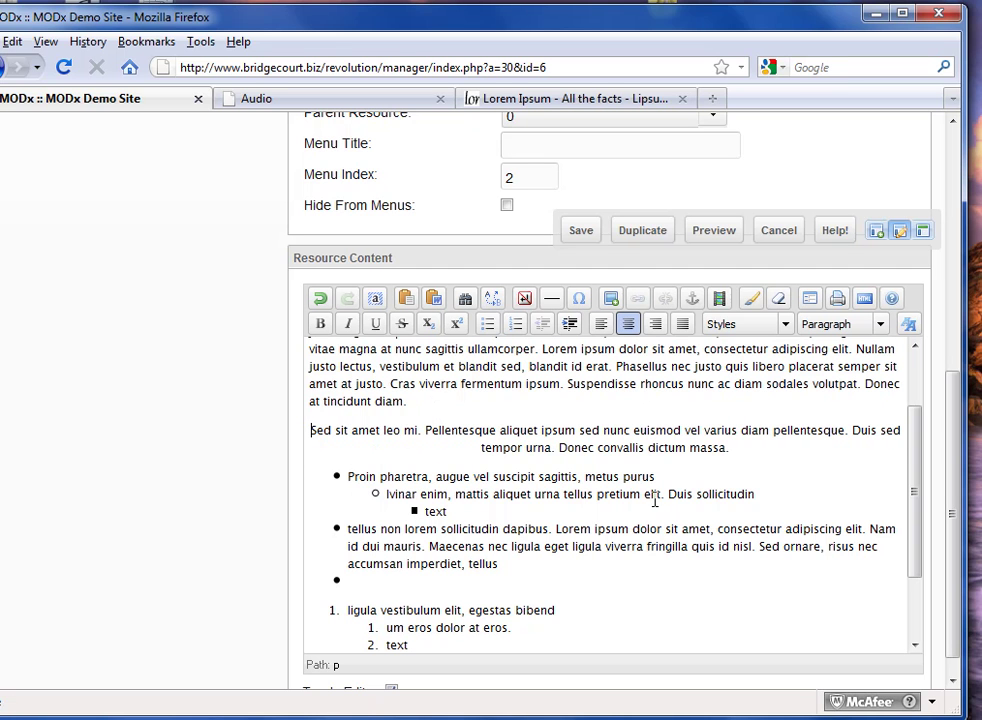
{"action": "left_click", "coordinate": [658, 328]}
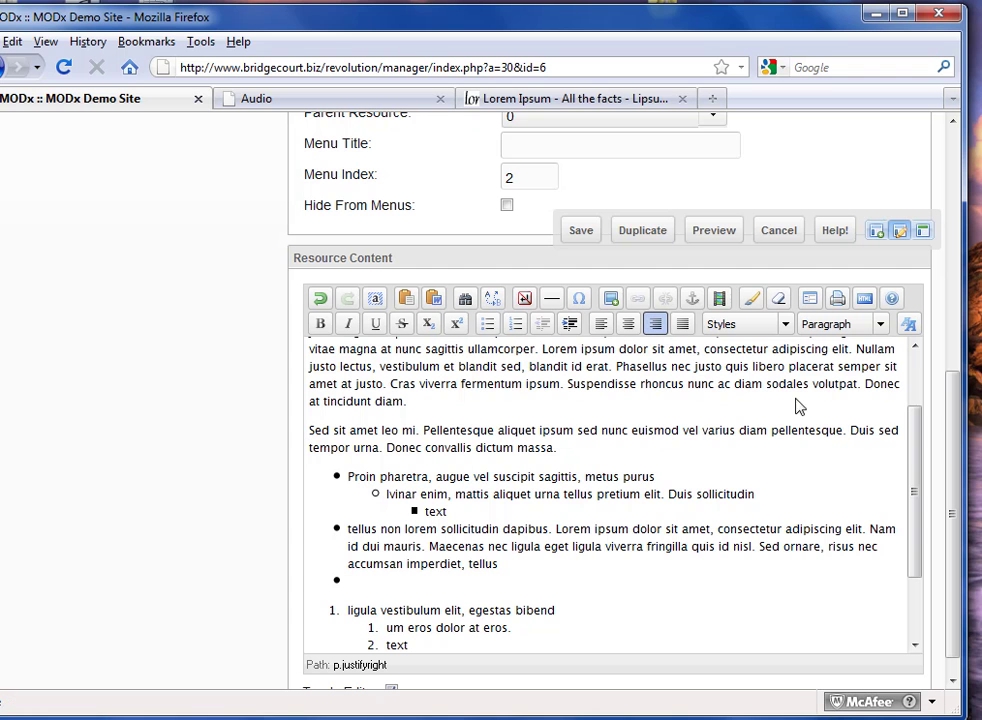
{"action": "left_click", "coordinate": [682, 324]}
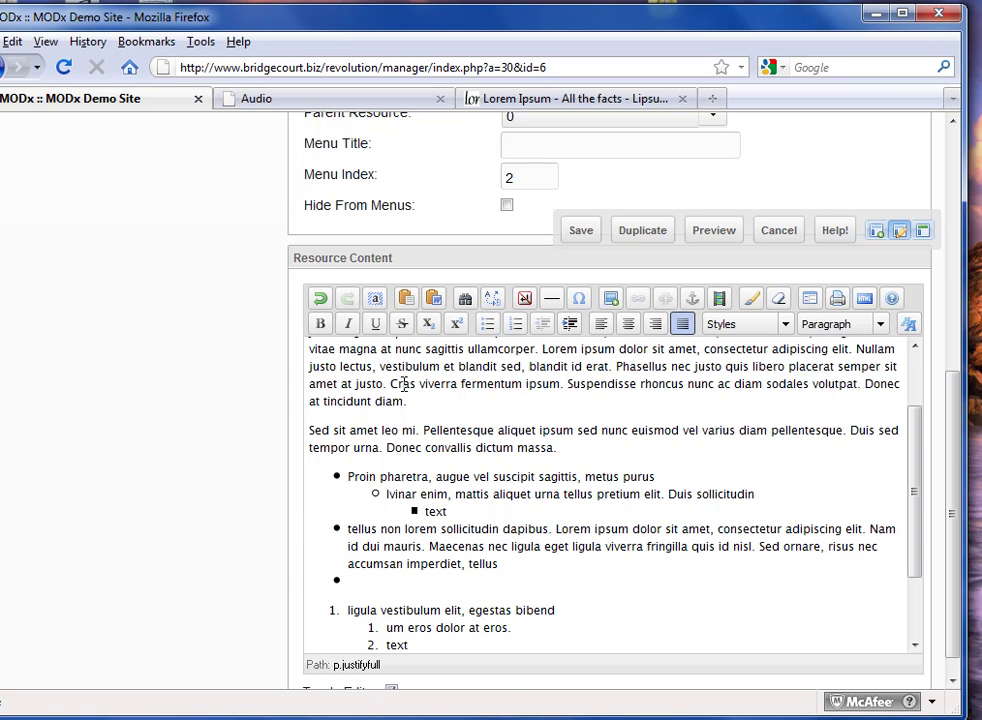
{"action": "left_click_drag", "start_coordinate": [391, 384], "coordinate": [406, 402]}
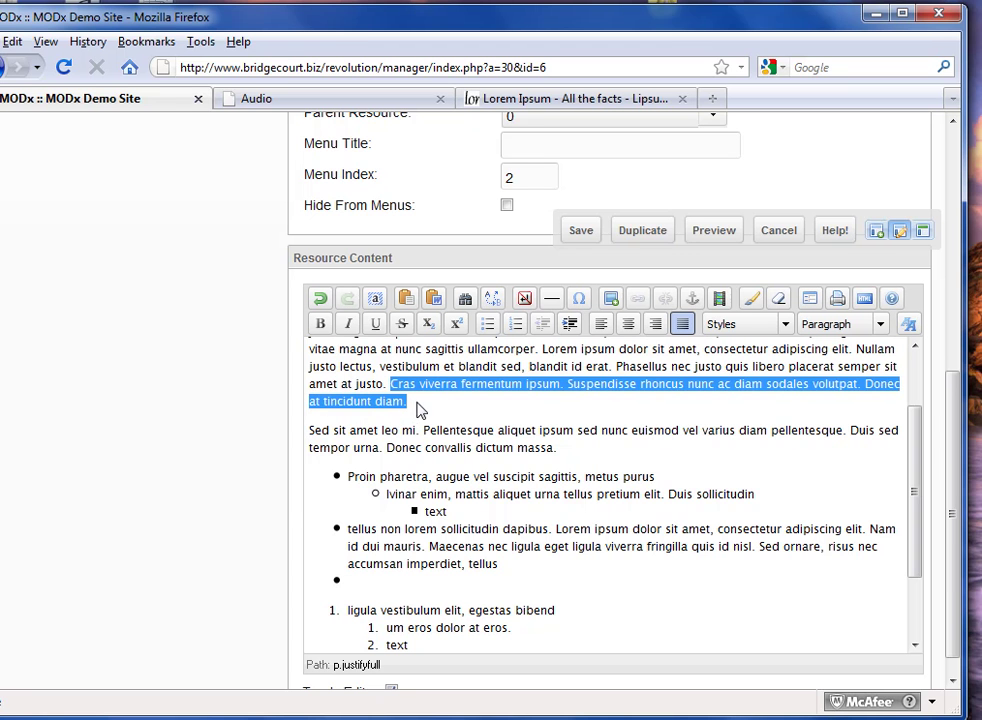